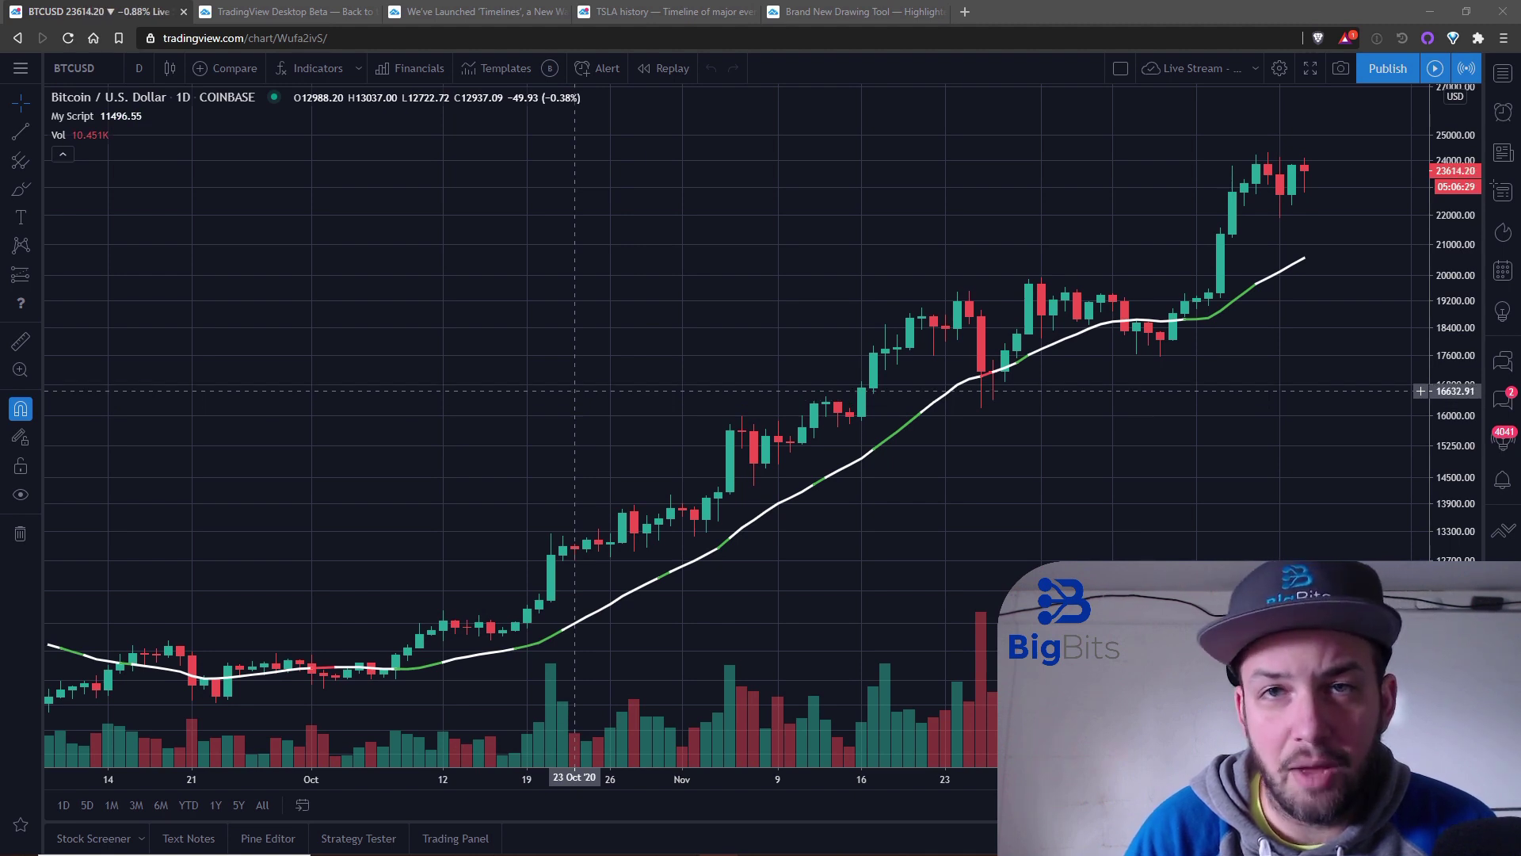
Step: Switch to the TradingView Desktop Beta blog post and scroll down through it
{"action": "key", "text": "ctrl+Tab"}
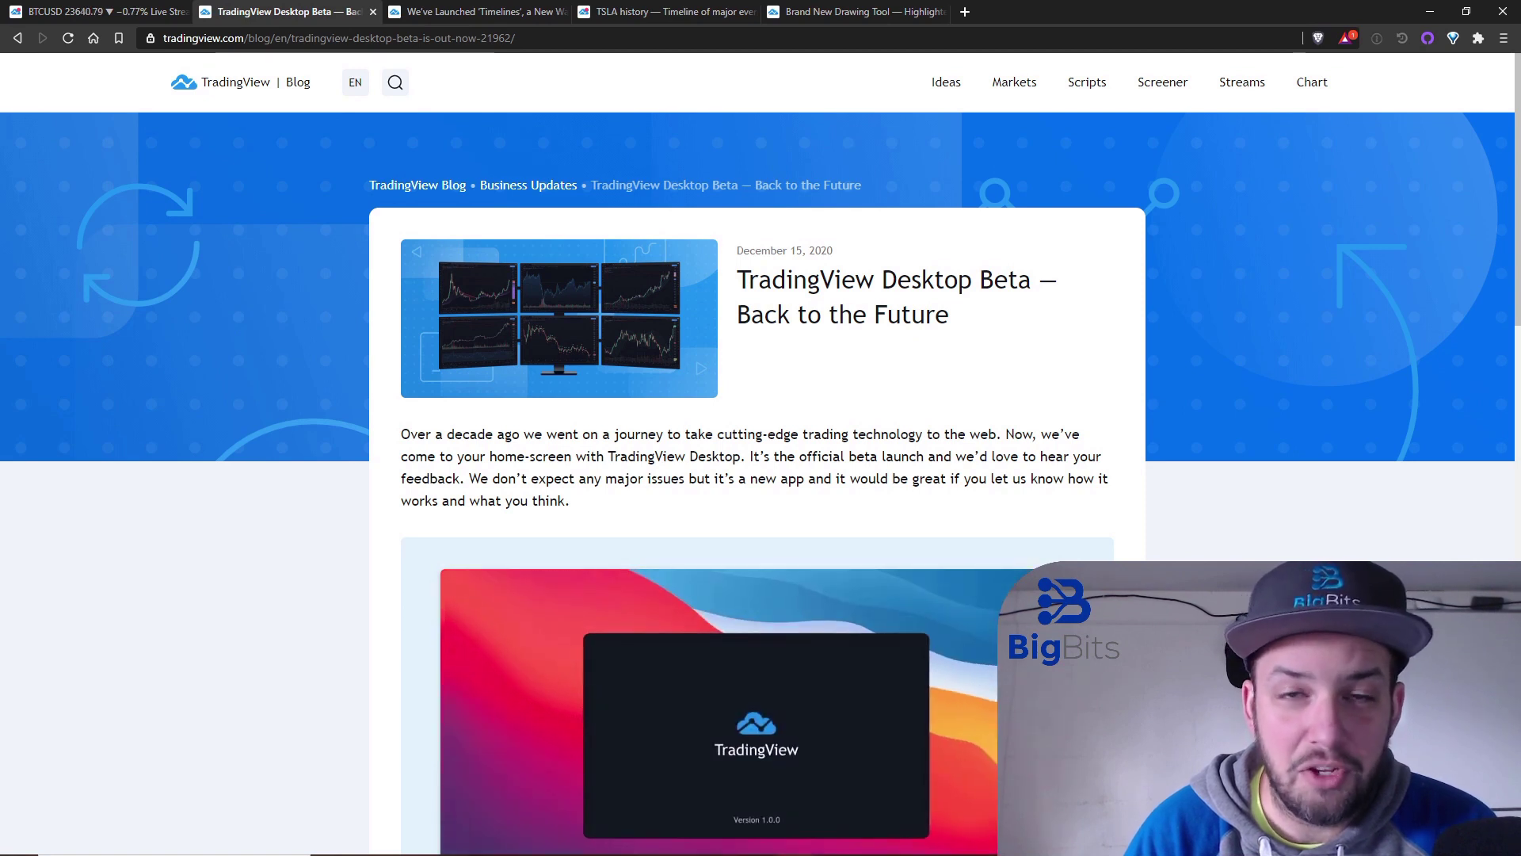
{"action": "scroll", "coordinate": [851, 599], "scroll_direction": "down", "scroll_amount": 4}
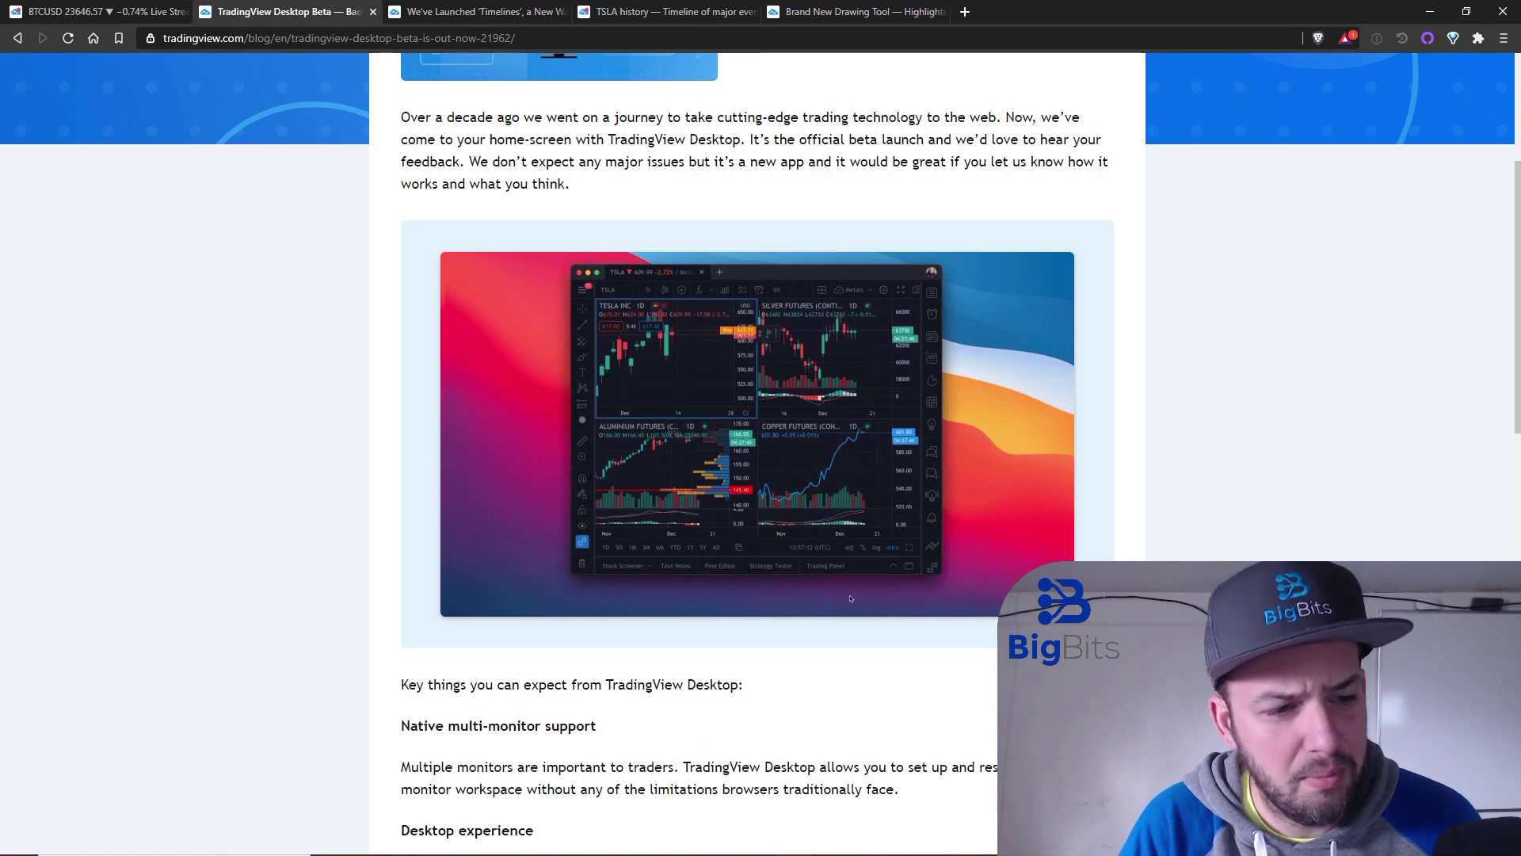
{"action": "scroll", "coordinate": [761, 452], "scroll_direction": "down", "scroll_amount": 3}
{"action": "scroll", "coordinate": [761, 452], "scroll_direction": "down", "scroll_amount": 2}
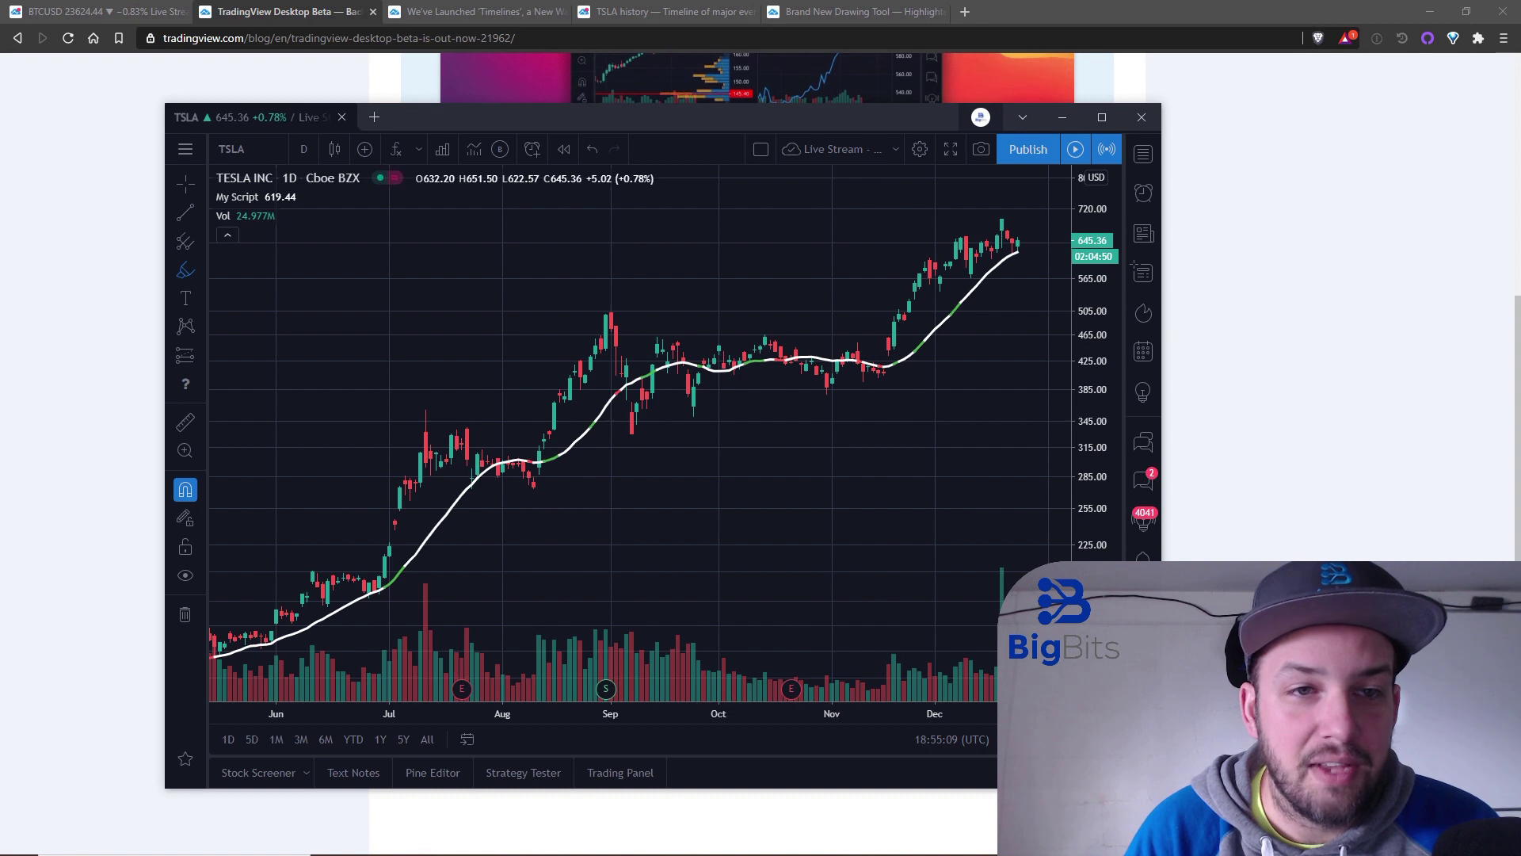
Step: Open the account avatar menu over the TSLA chart, then dismiss it
{"action": "left_click", "coordinate": [981, 117]}
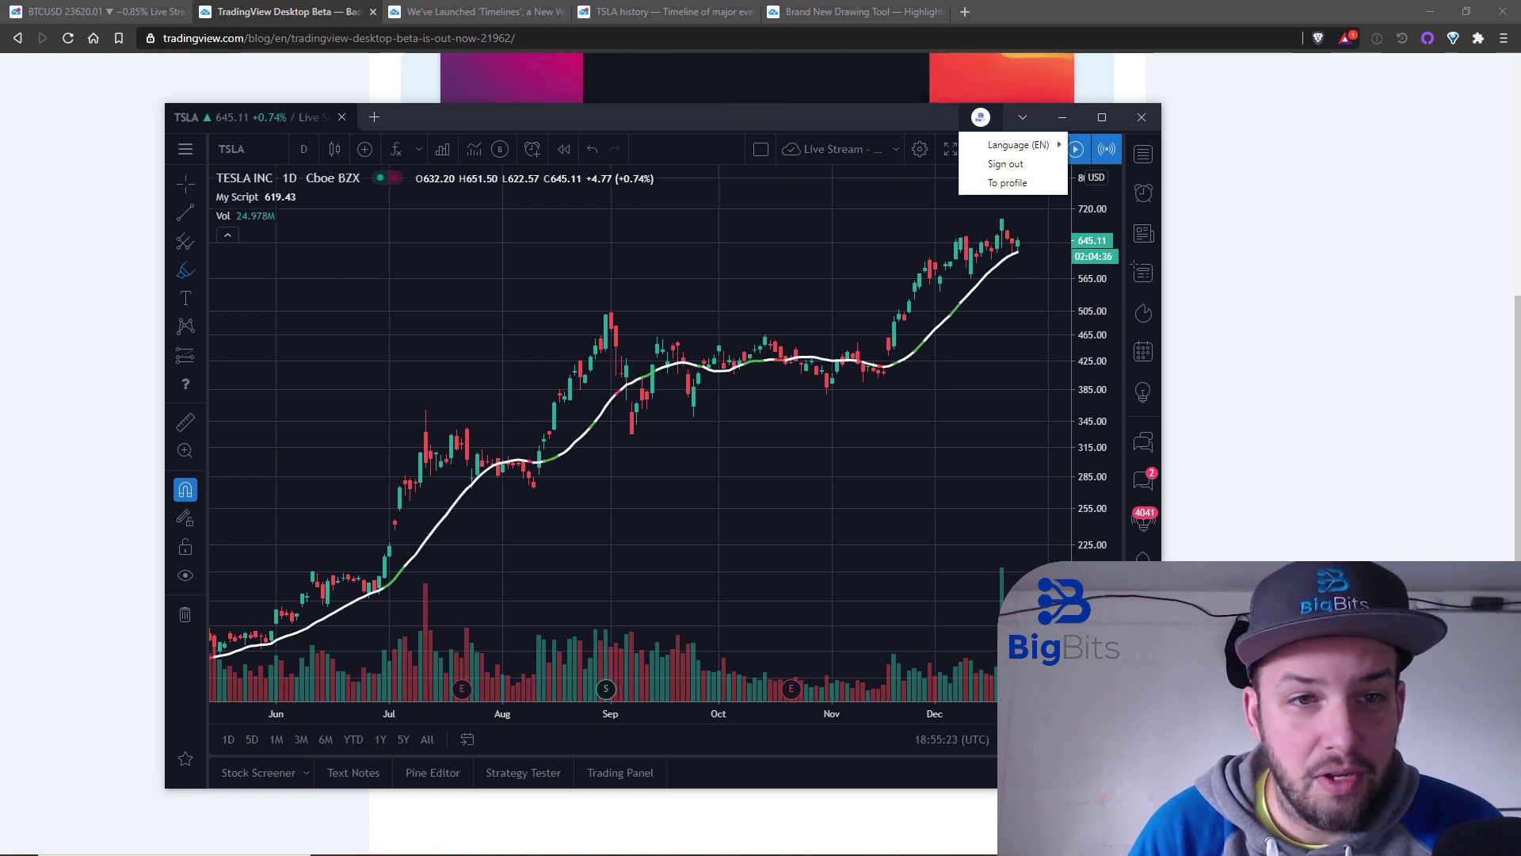
{"action": "left_click", "coordinate": [663, 174]}
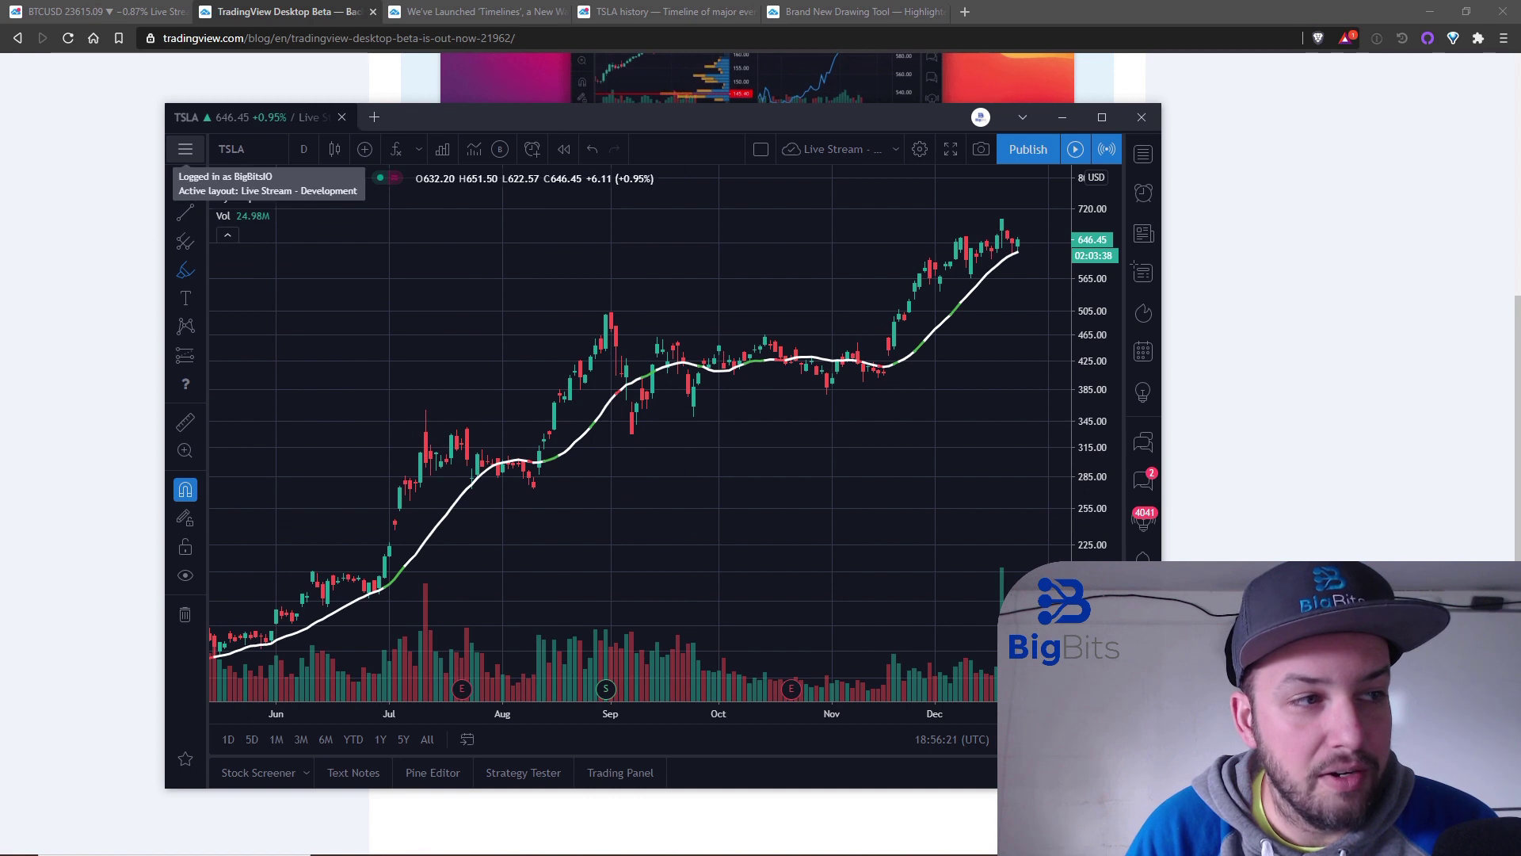
Step: Open the account's profile page in a new tab and scroll through its published idea cards
{"action": "left_click", "coordinate": [185, 149]}
{"action": "mouse_move", "coordinate": [333, 364]}
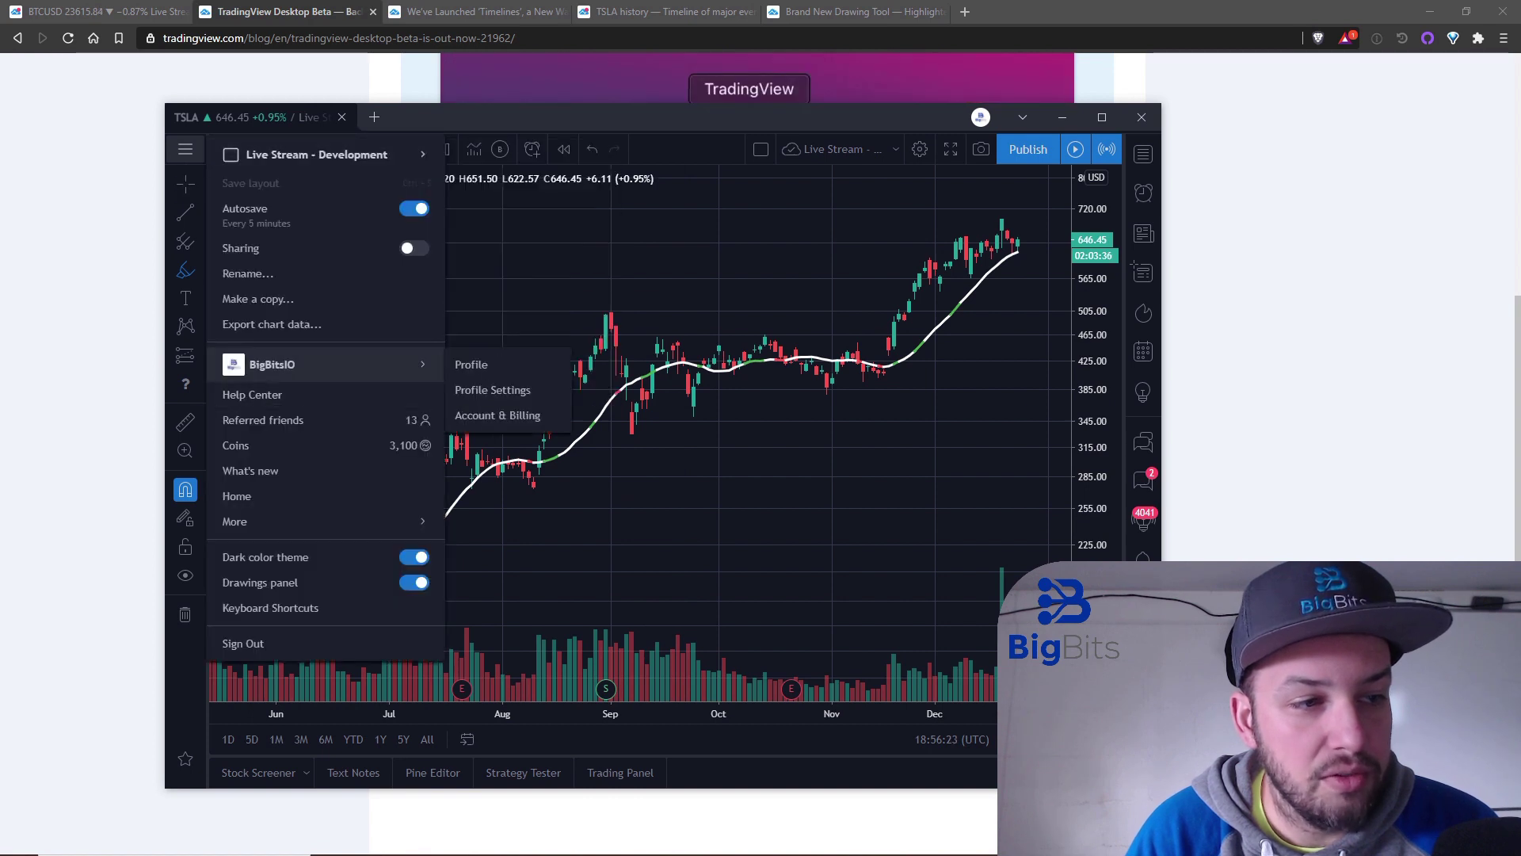
{"action": "left_click", "coordinate": [475, 364]}
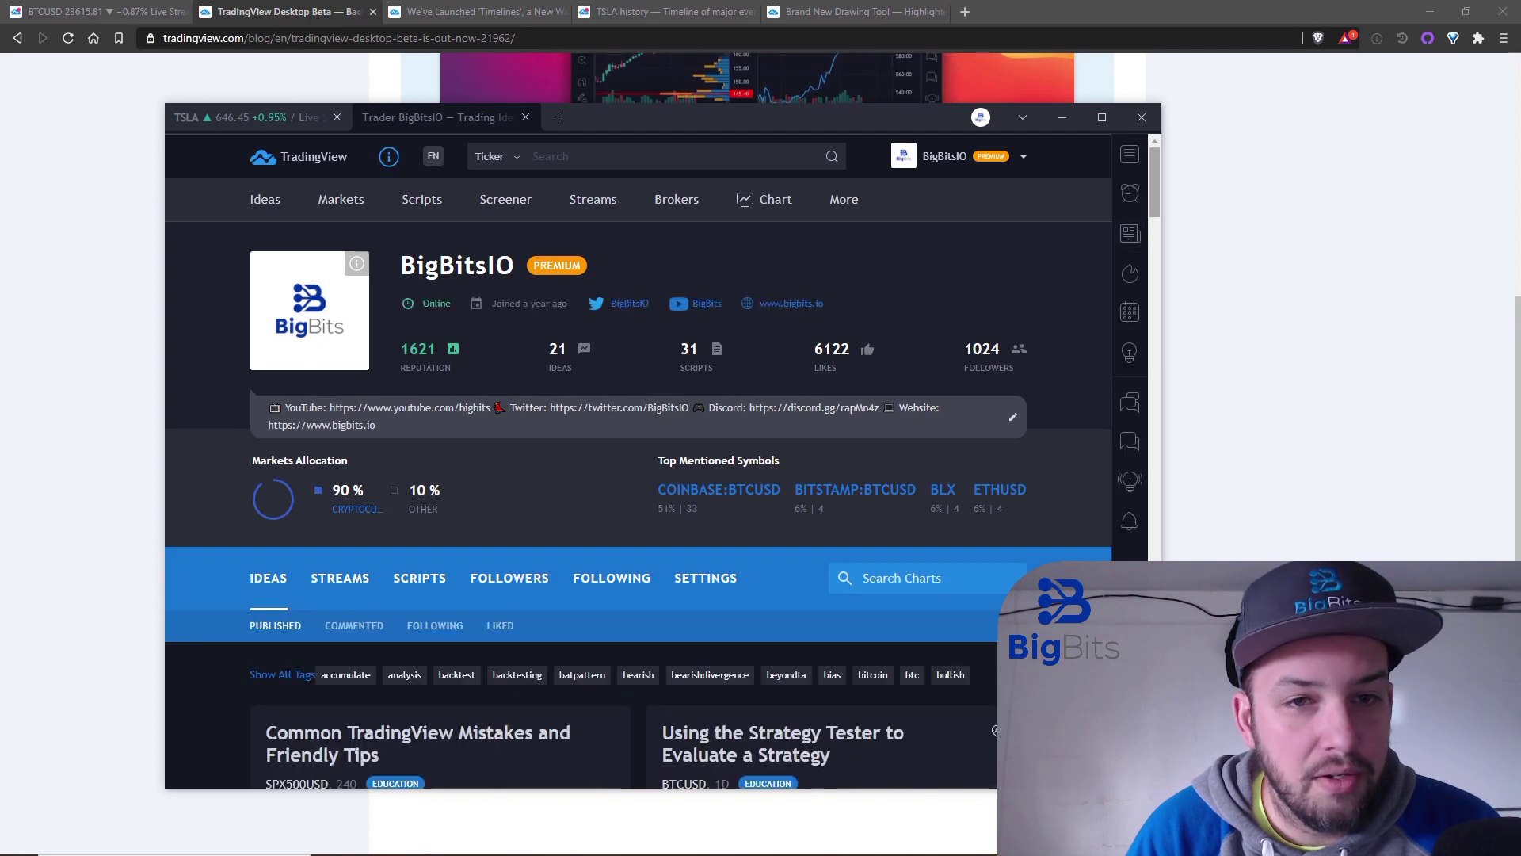
{"action": "scroll", "coordinate": [638, 476], "scroll_direction": "down", "scroll_amount": 8}
{"action": "scroll", "coordinate": [638, 475], "scroll_direction": "down", "scroll_amount": 10}
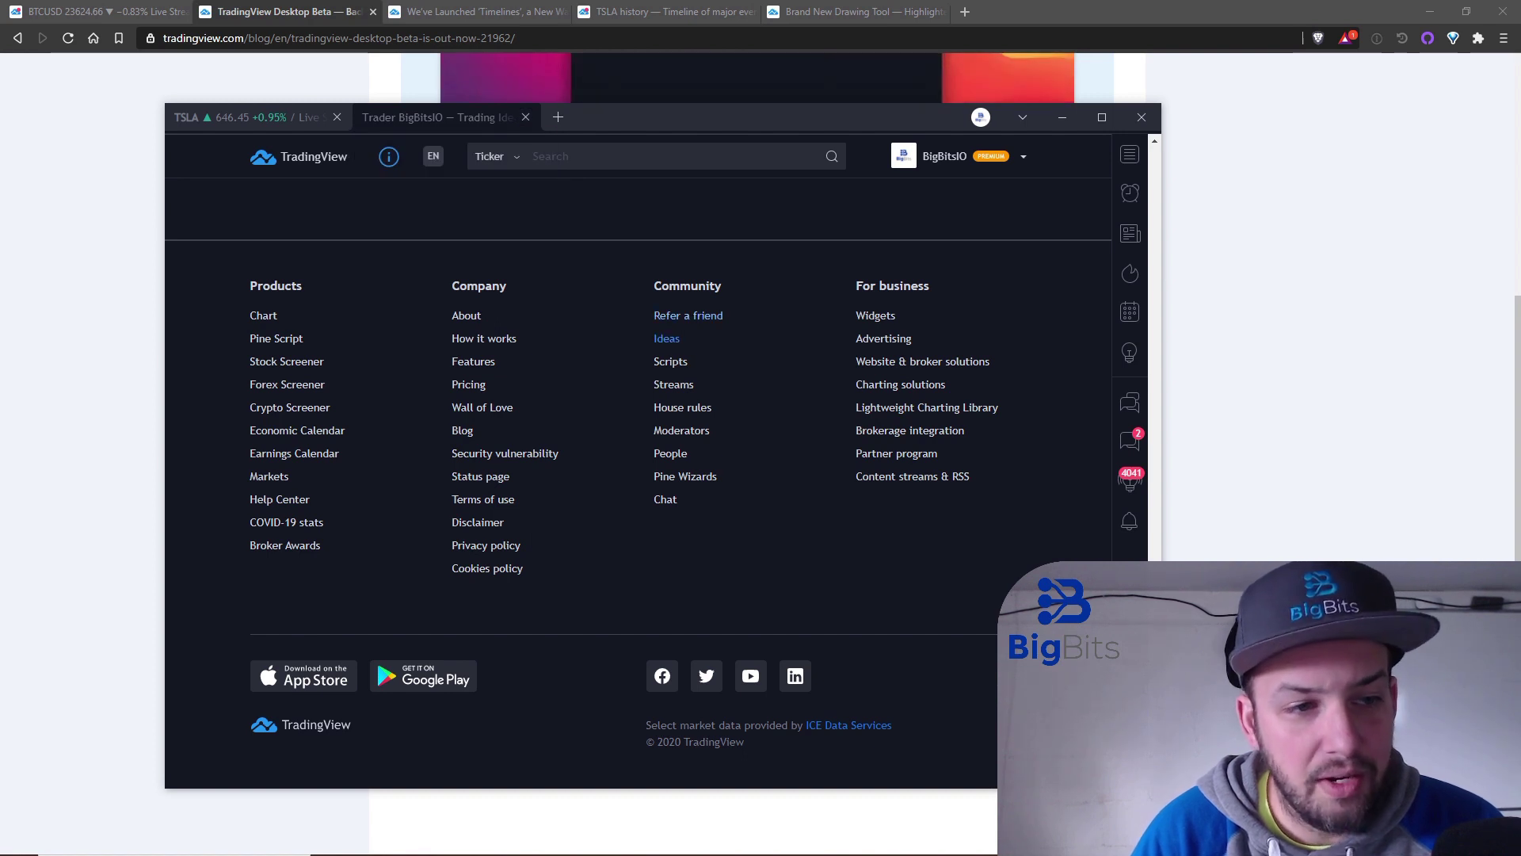
{"action": "scroll", "coordinate": [638, 475], "scroll_direction": "up", "scroll_amount": 5}
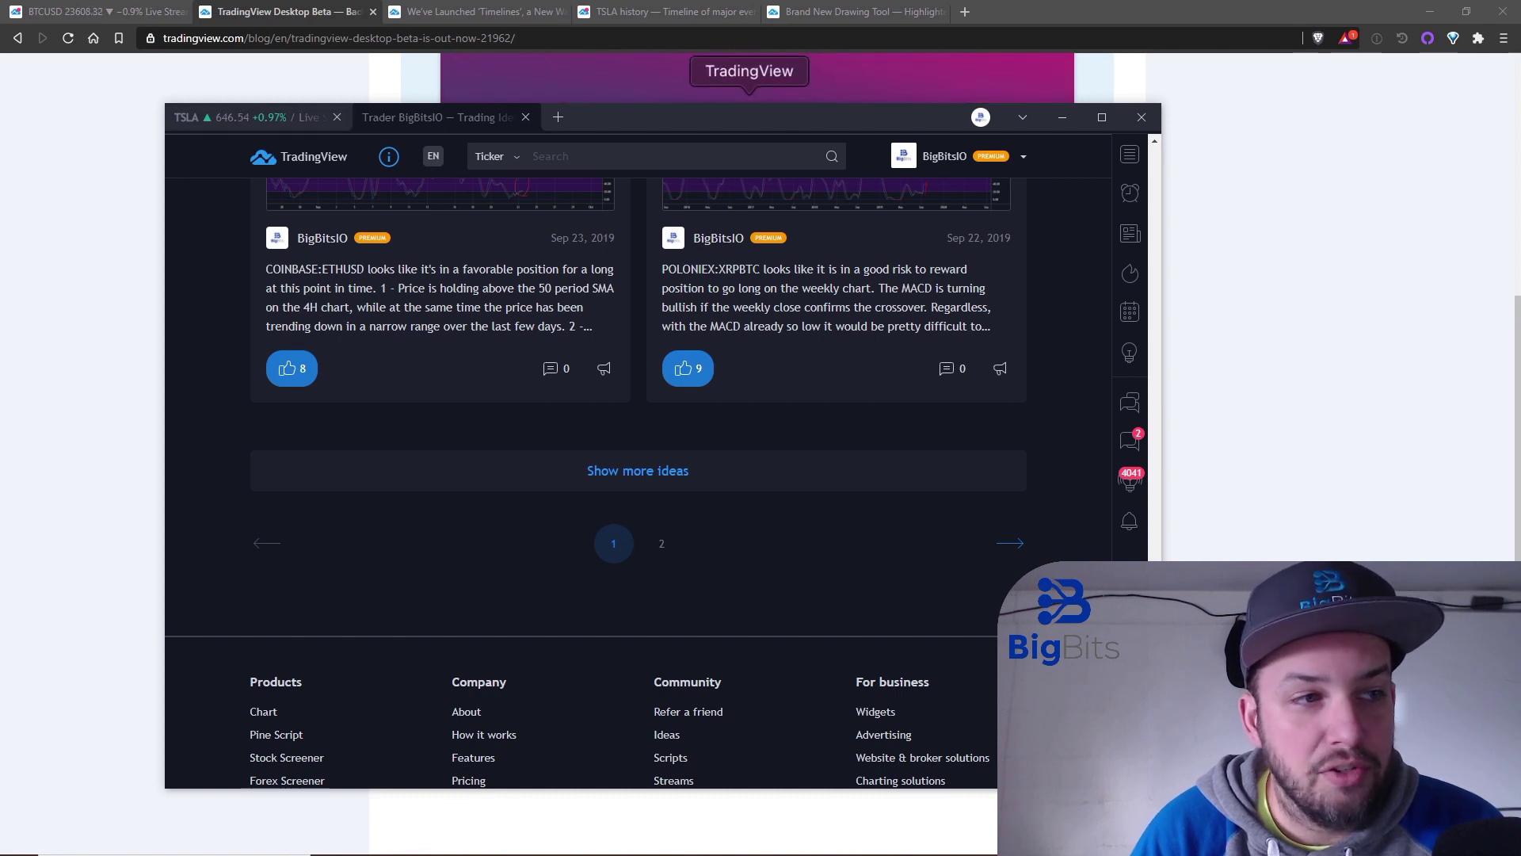
Step: Tear the profile tab into its own window, move it aside, and close it
{"action": "left_click_drag", "start_coordinate": [436, 117], "coordinate": [973, 135]}
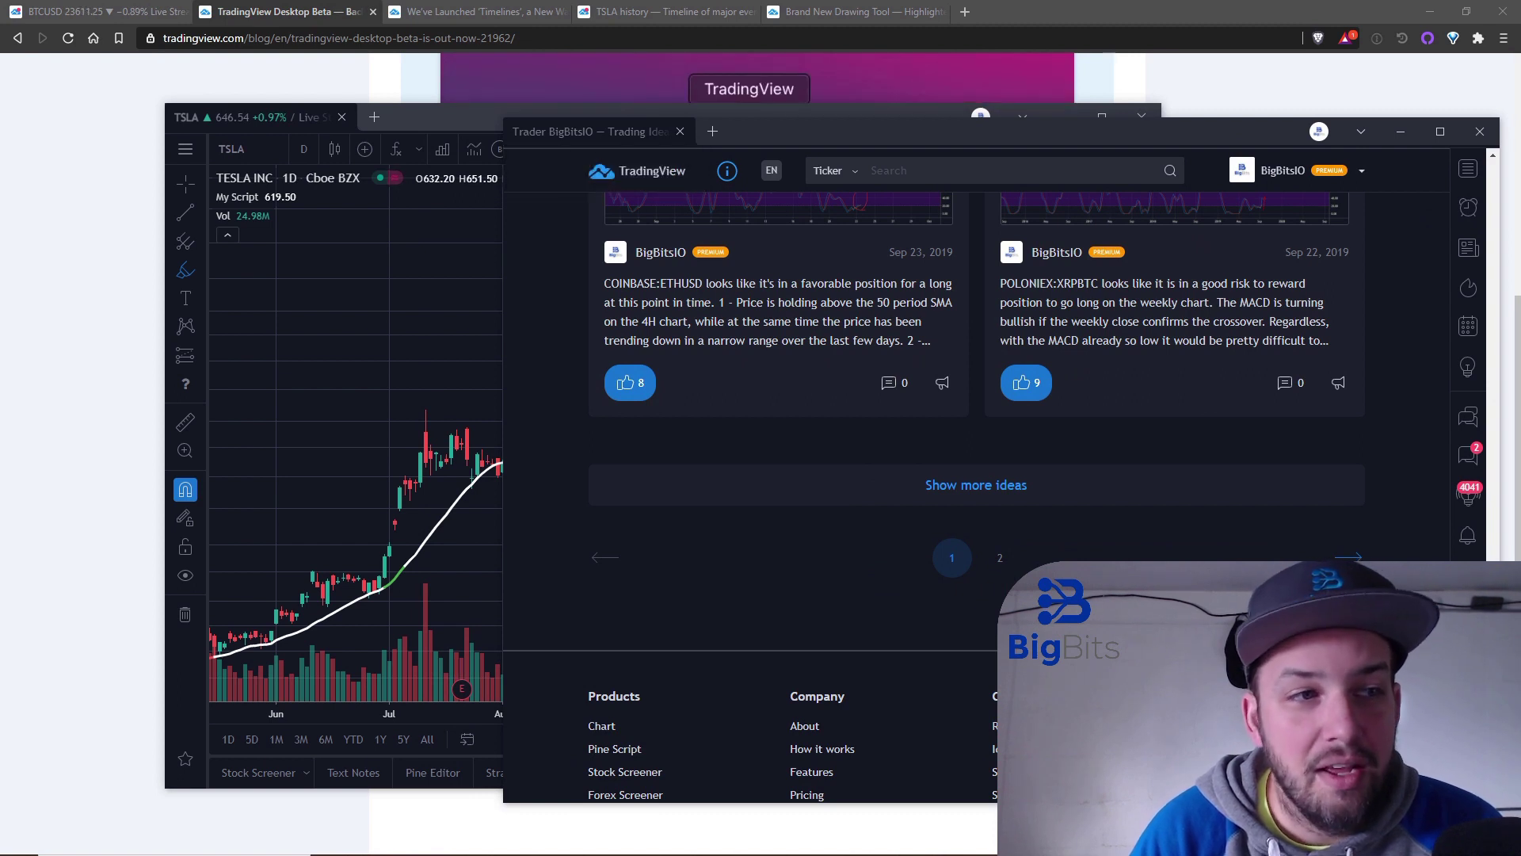
{"action": "left_click_drag", "start_coordinate": [603, 131], "coordinate": [1273, 200]}
{"action": "left_click_drag", "start_coordinate": [1517, 200], "coordinate": [767, 131]}
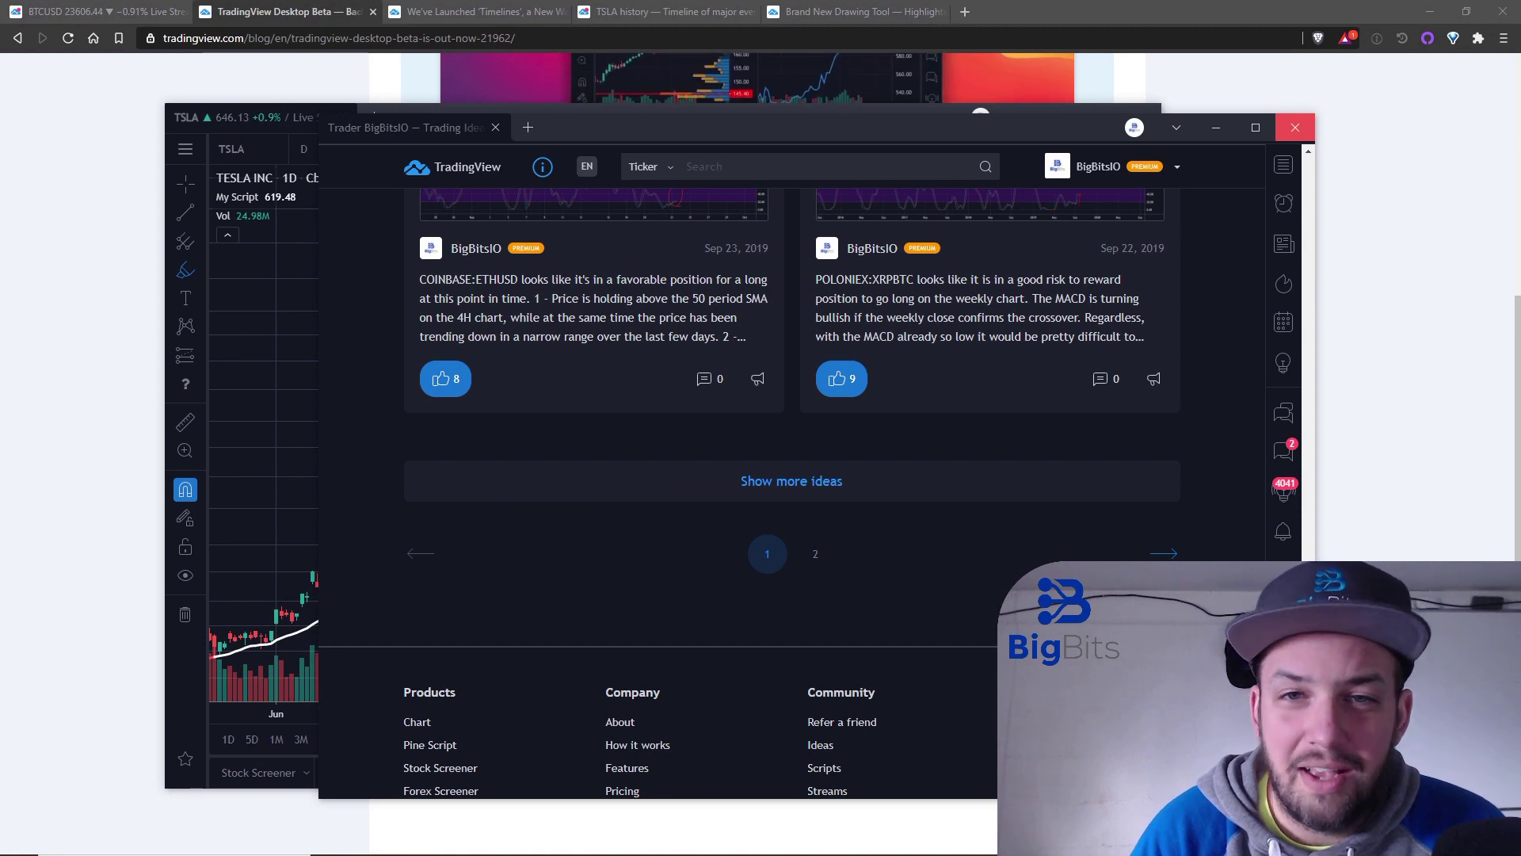
{"action": "left_click", "coordinate": [1295, 127]}
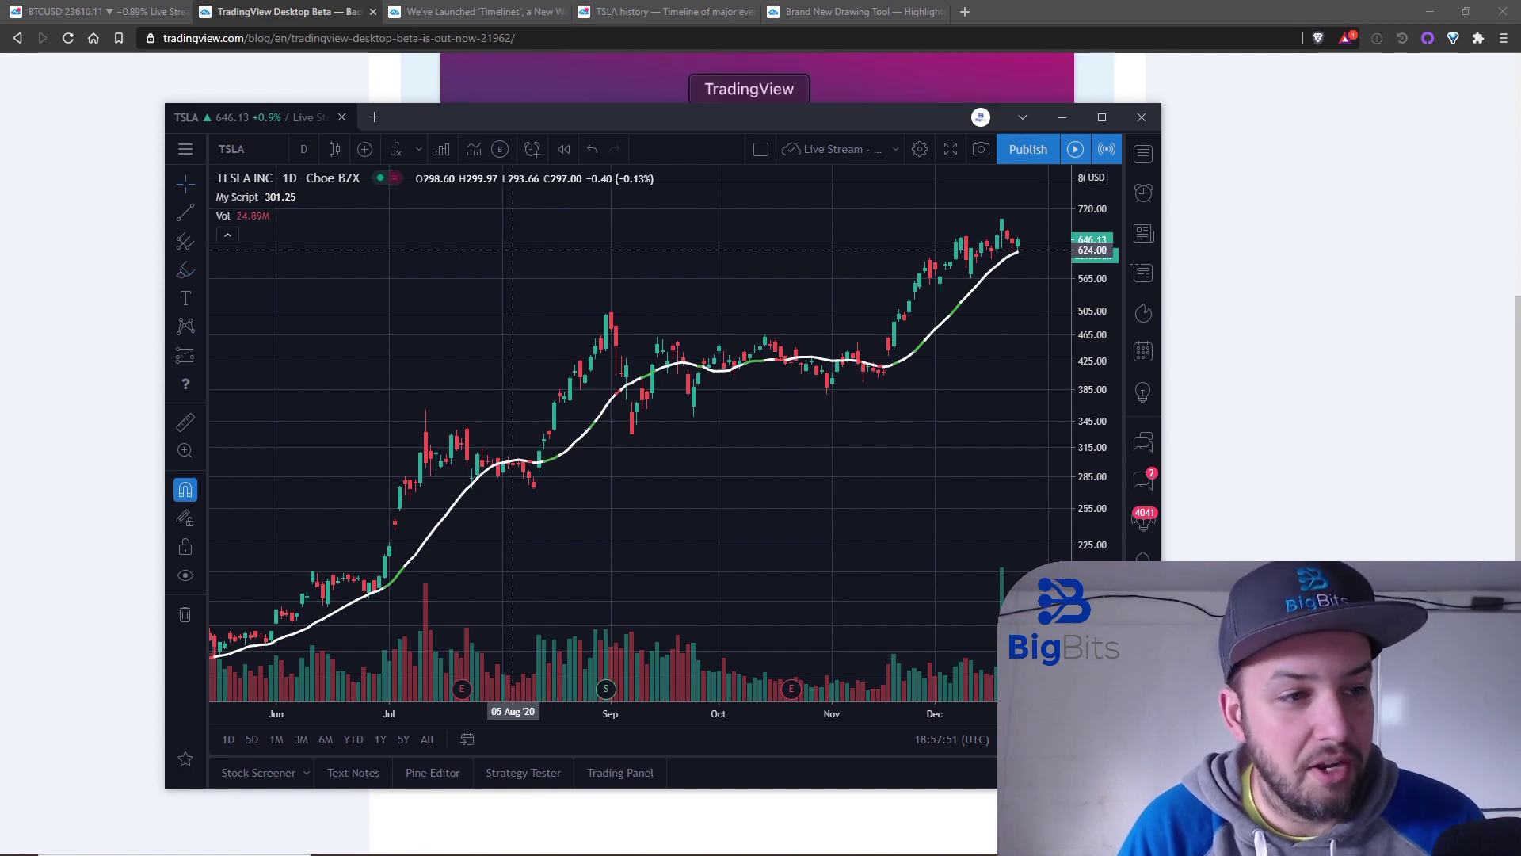
{"action": "right_click", "coordinate": [457, 278]}
{"action": "left_click", "coordinate": [456, 279]}
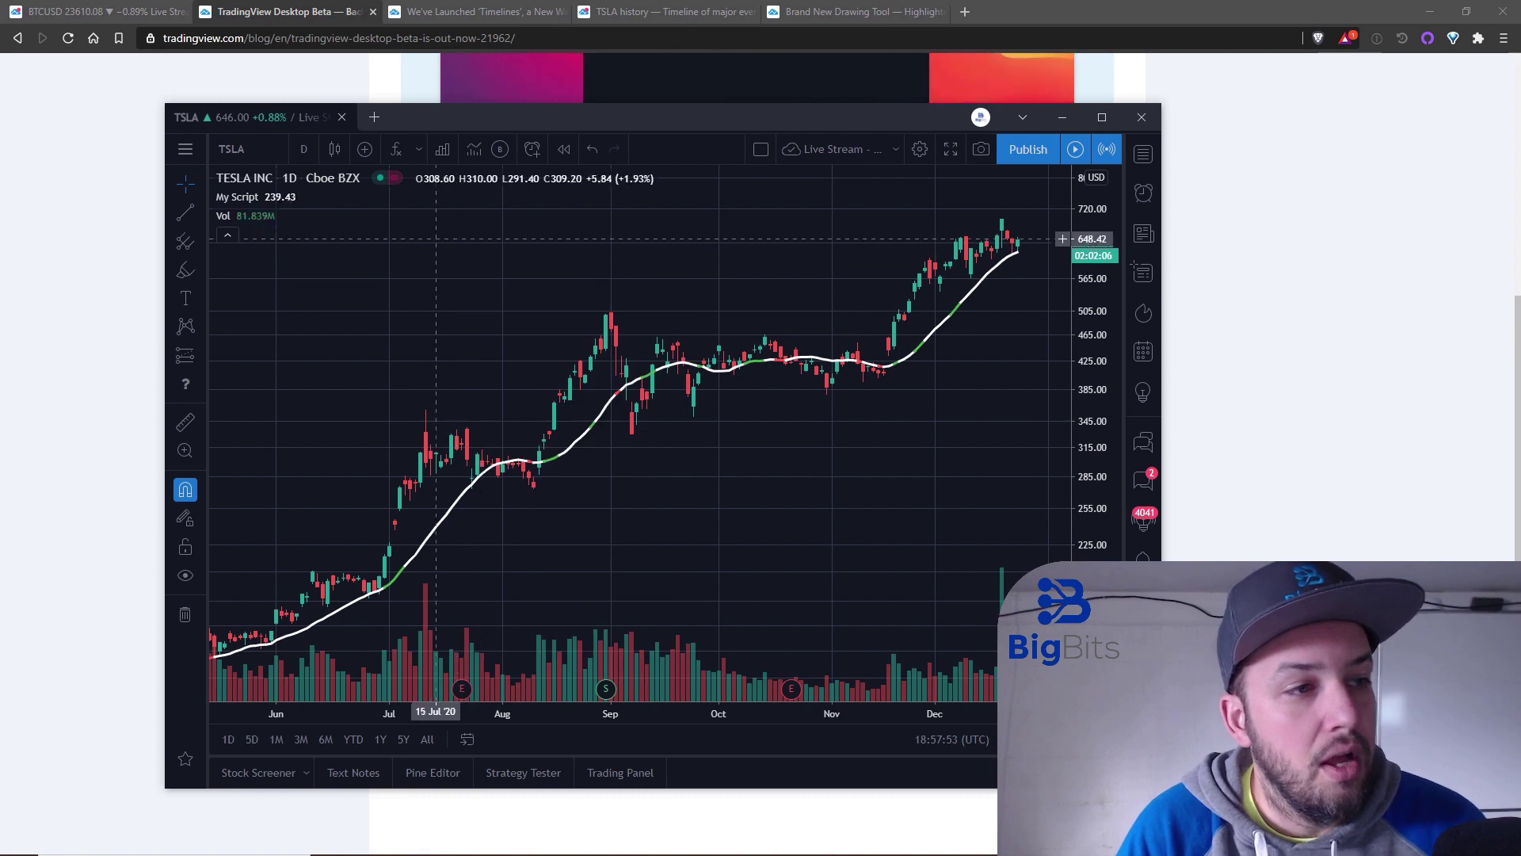
{"action": "left_click", "coordinate": [185, 149]}
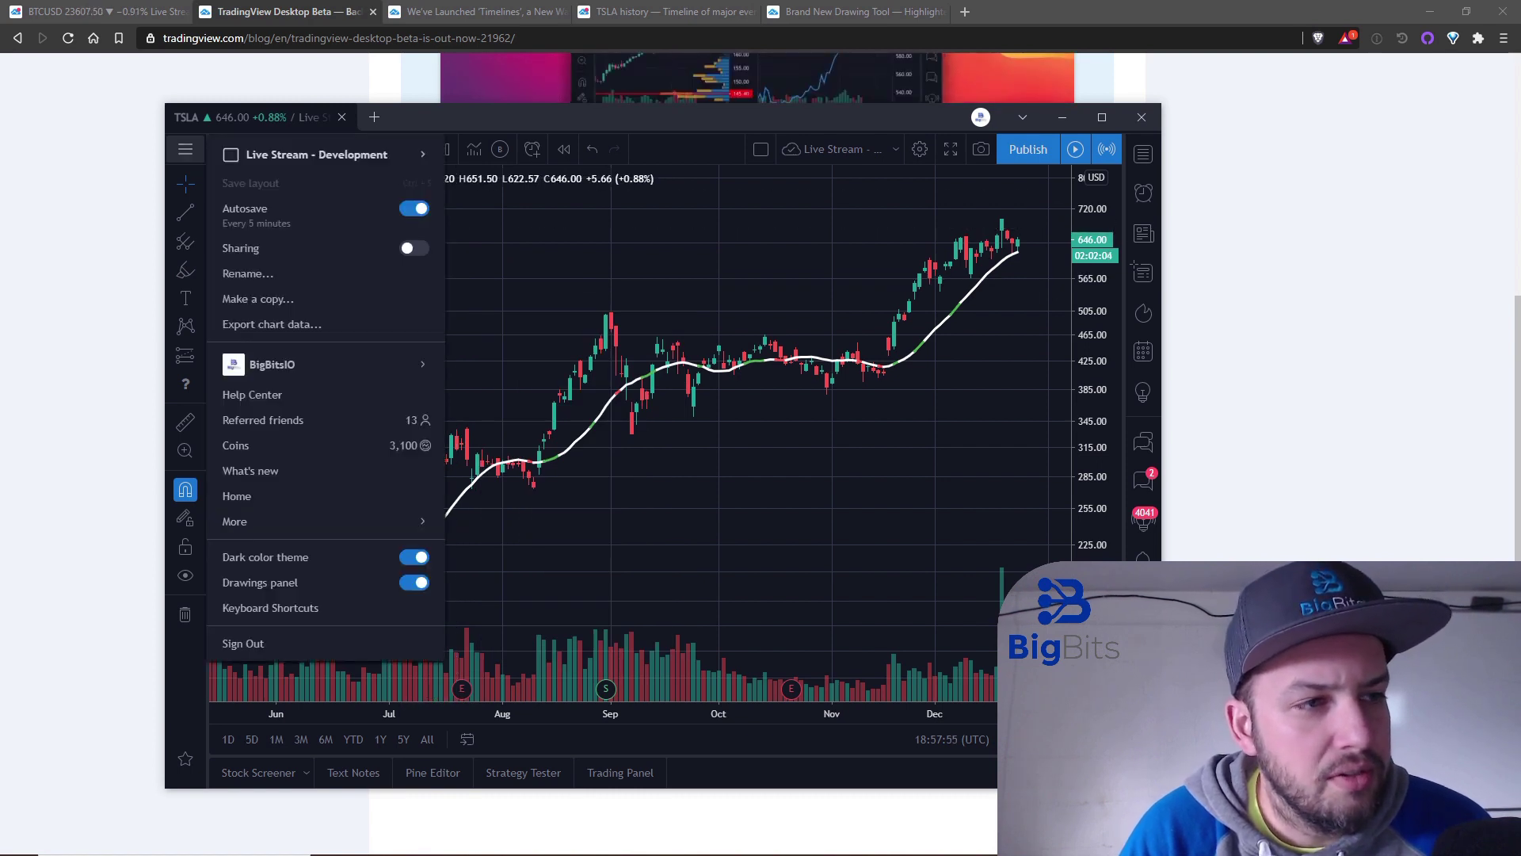
{"action": "mouse_move", "coordinate": [317, 154]}
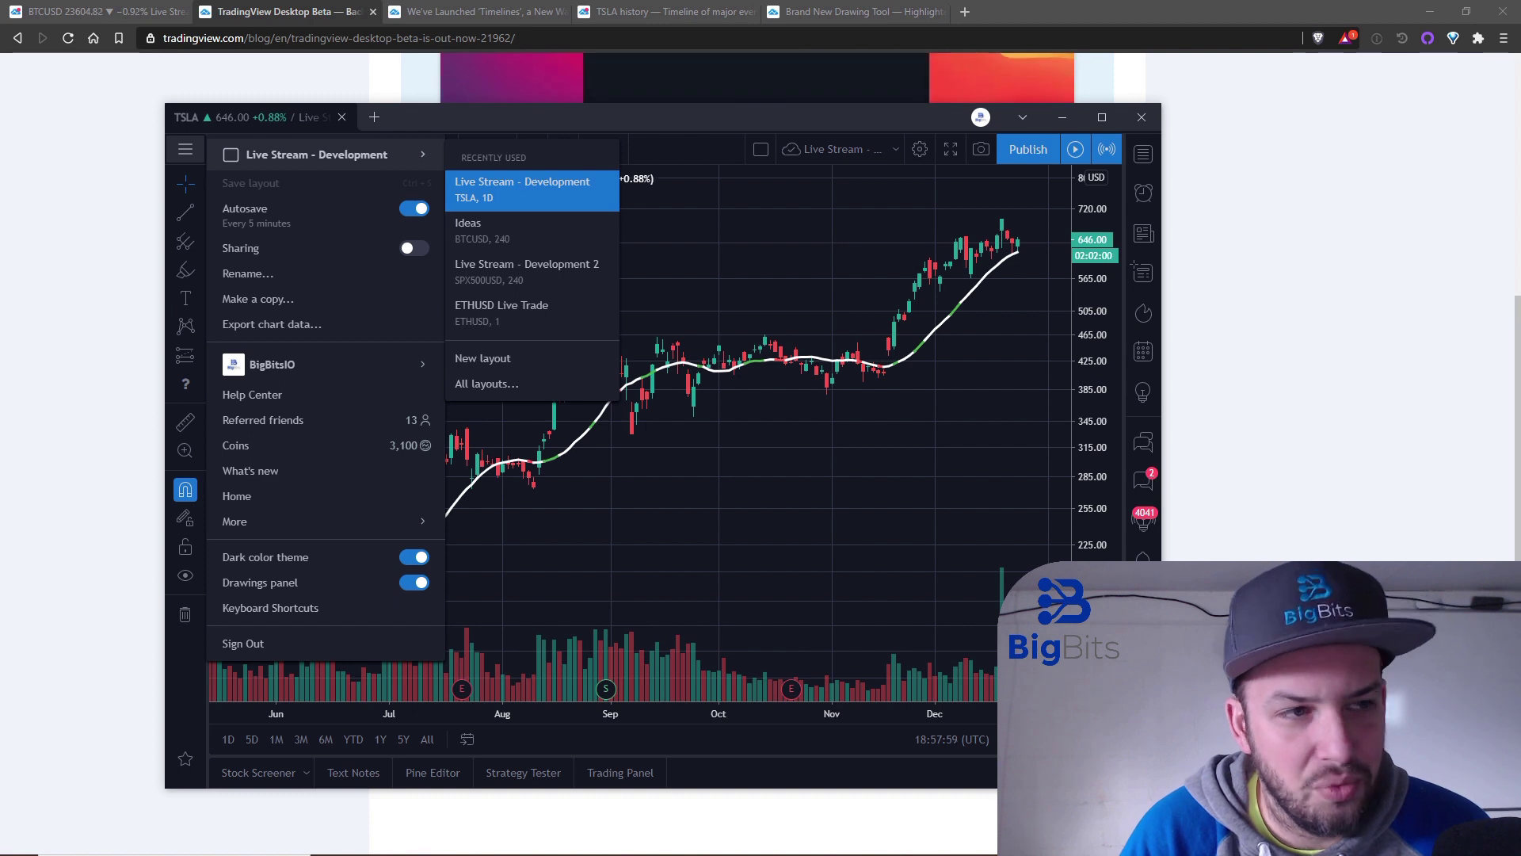
{"action": "mouse_move", "coordinate": [333, 365]}
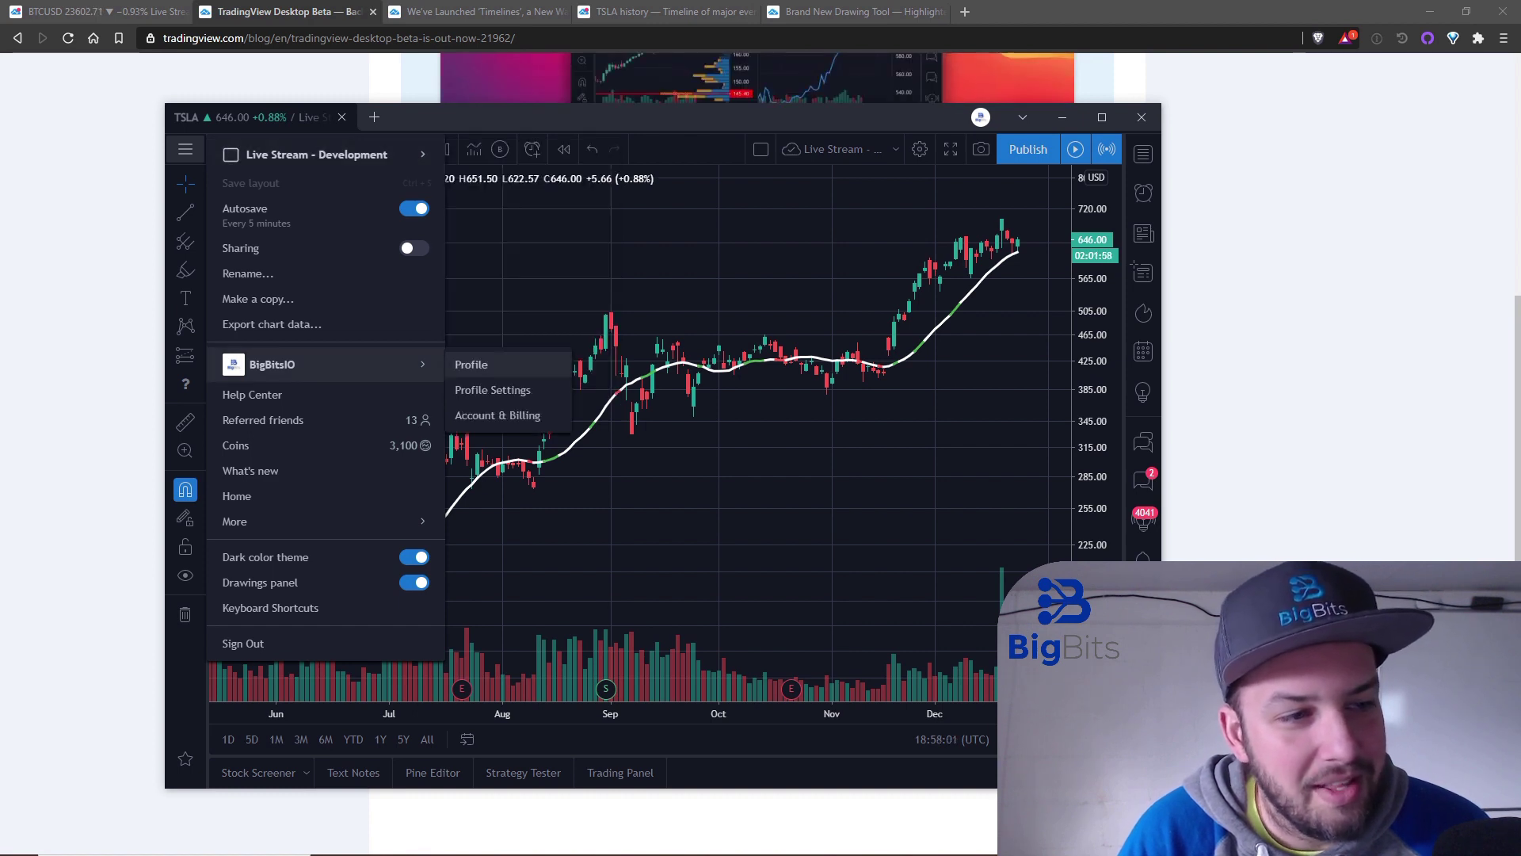
{"action": "left_click", "coordinate": [472, 365]}
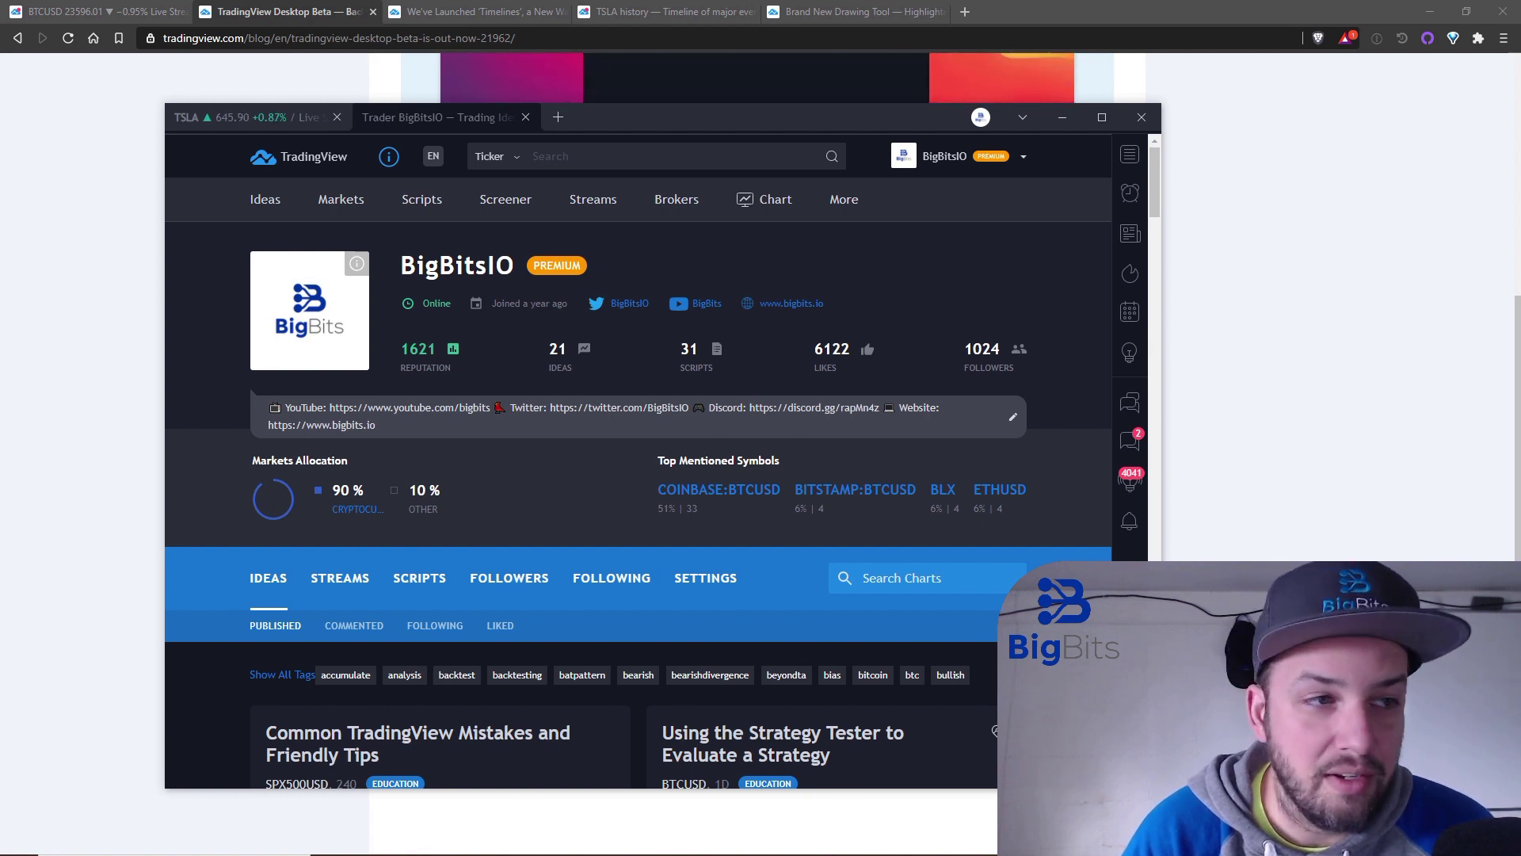
{"action": "mouse_move", "coordinate": [422, 199]}
{"action": "left_click", "coordinate": [238, 117]}
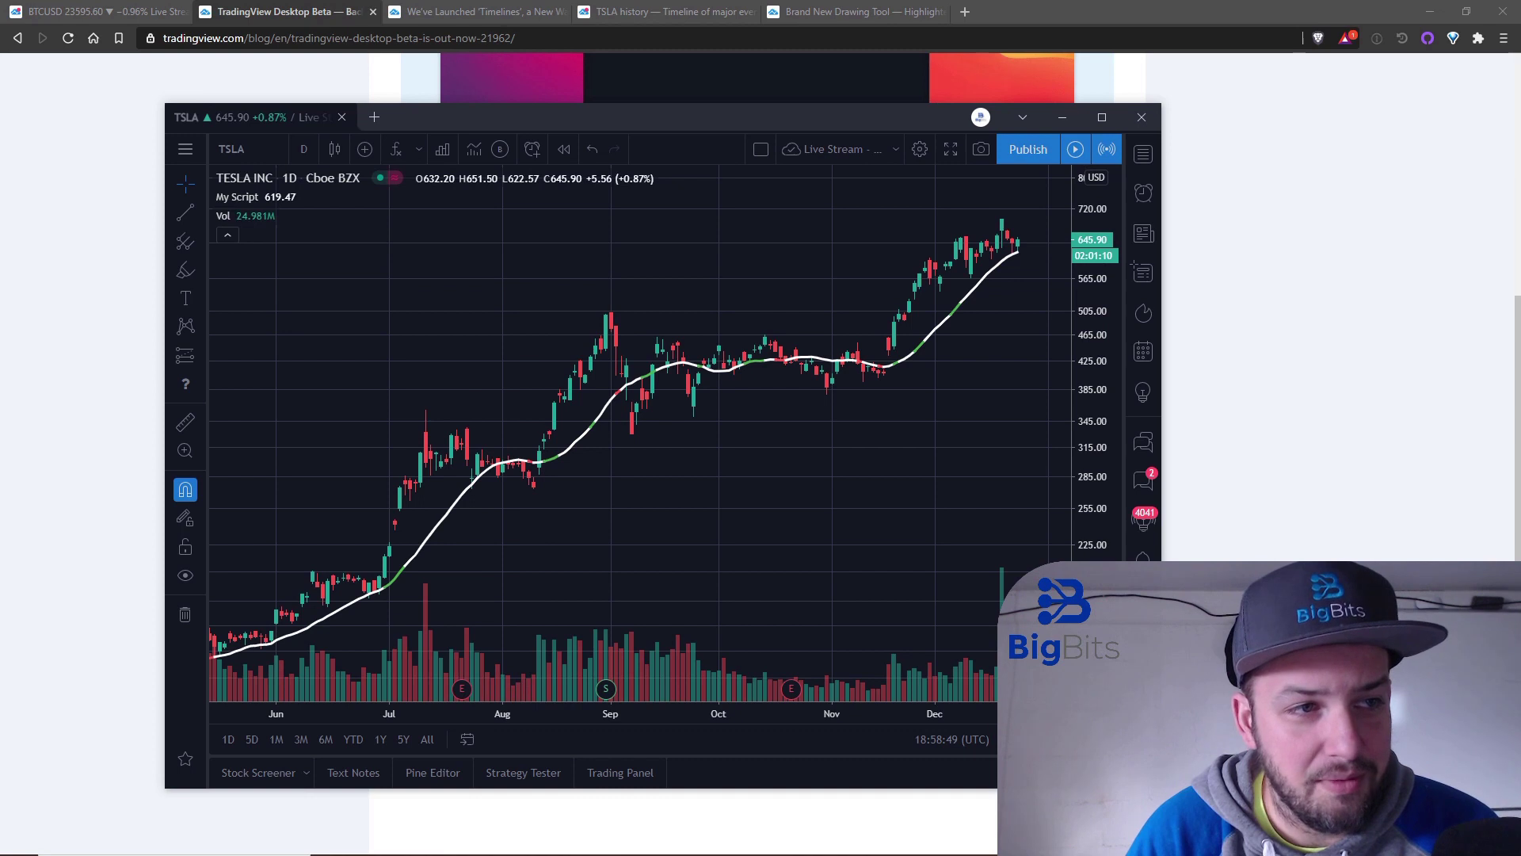
Step: Shift the TradingView Desktop window lower right, then minimize it with Win+Down
{"action": "left_click_drag", "start_coordinate": [581, 123], "coordinate": [736, 136]}
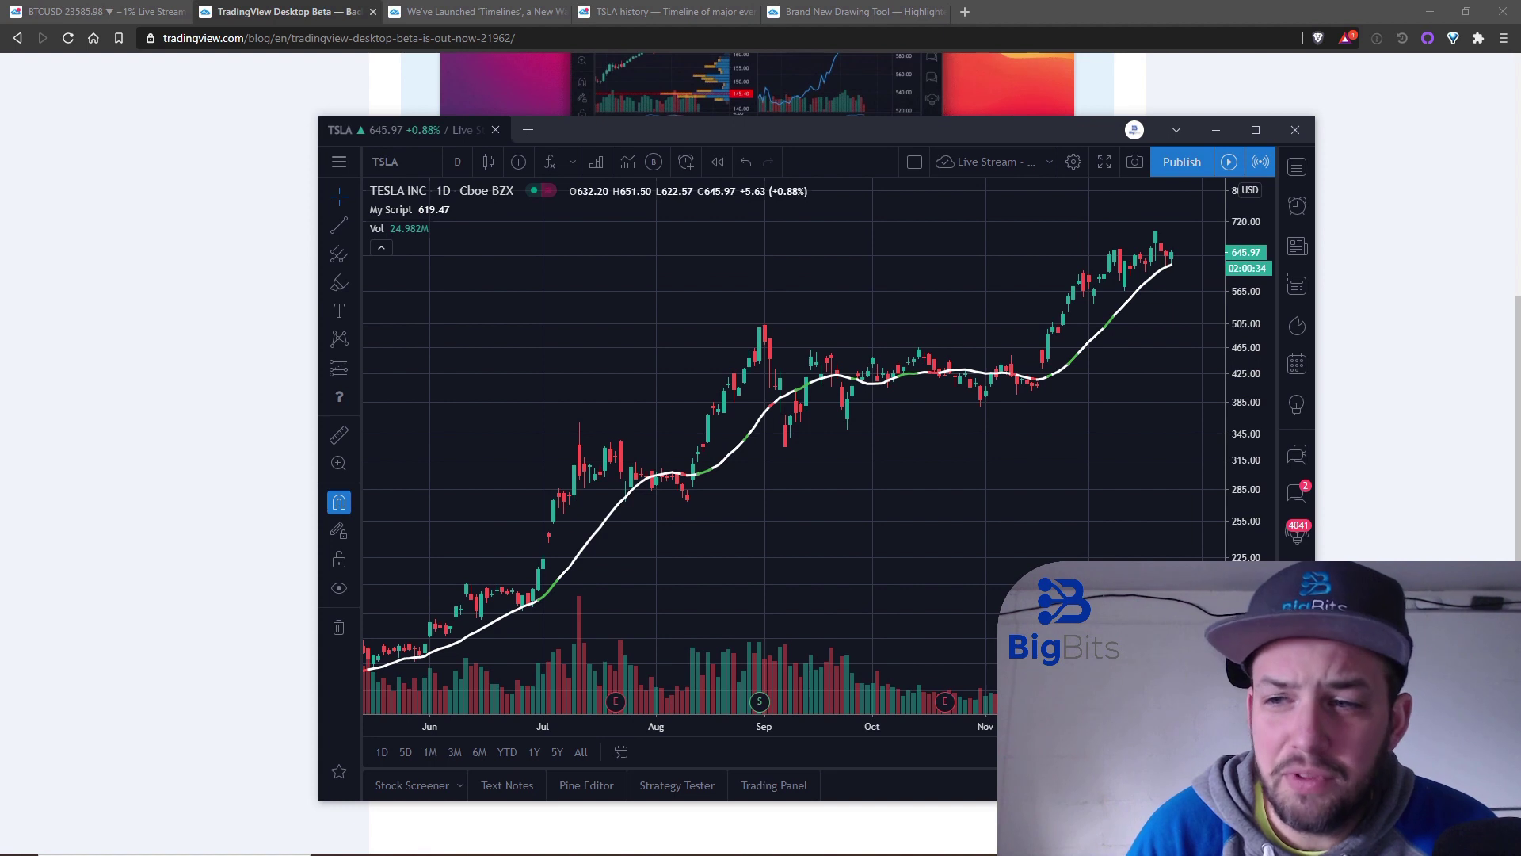
{"action": "key", "text": "super+Down"}
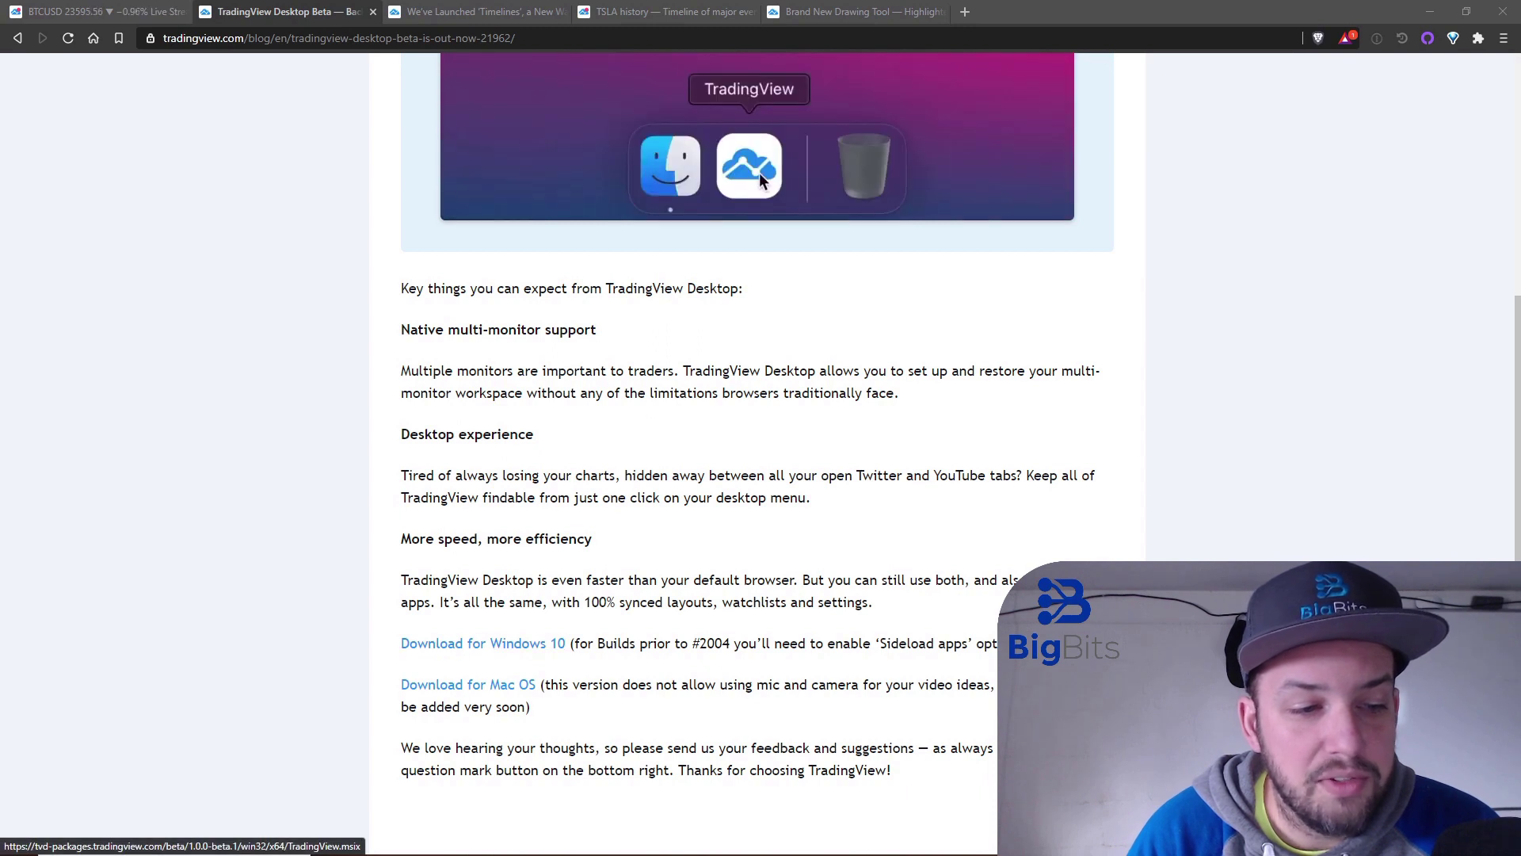
Step: Scroll back up the Desktop Beta post and switch to the 'We've Launched Timelines' post
{"action": "scroll", "coordinate": [756, 452], "scroll_direction": "up", "scroll_amount": 9}
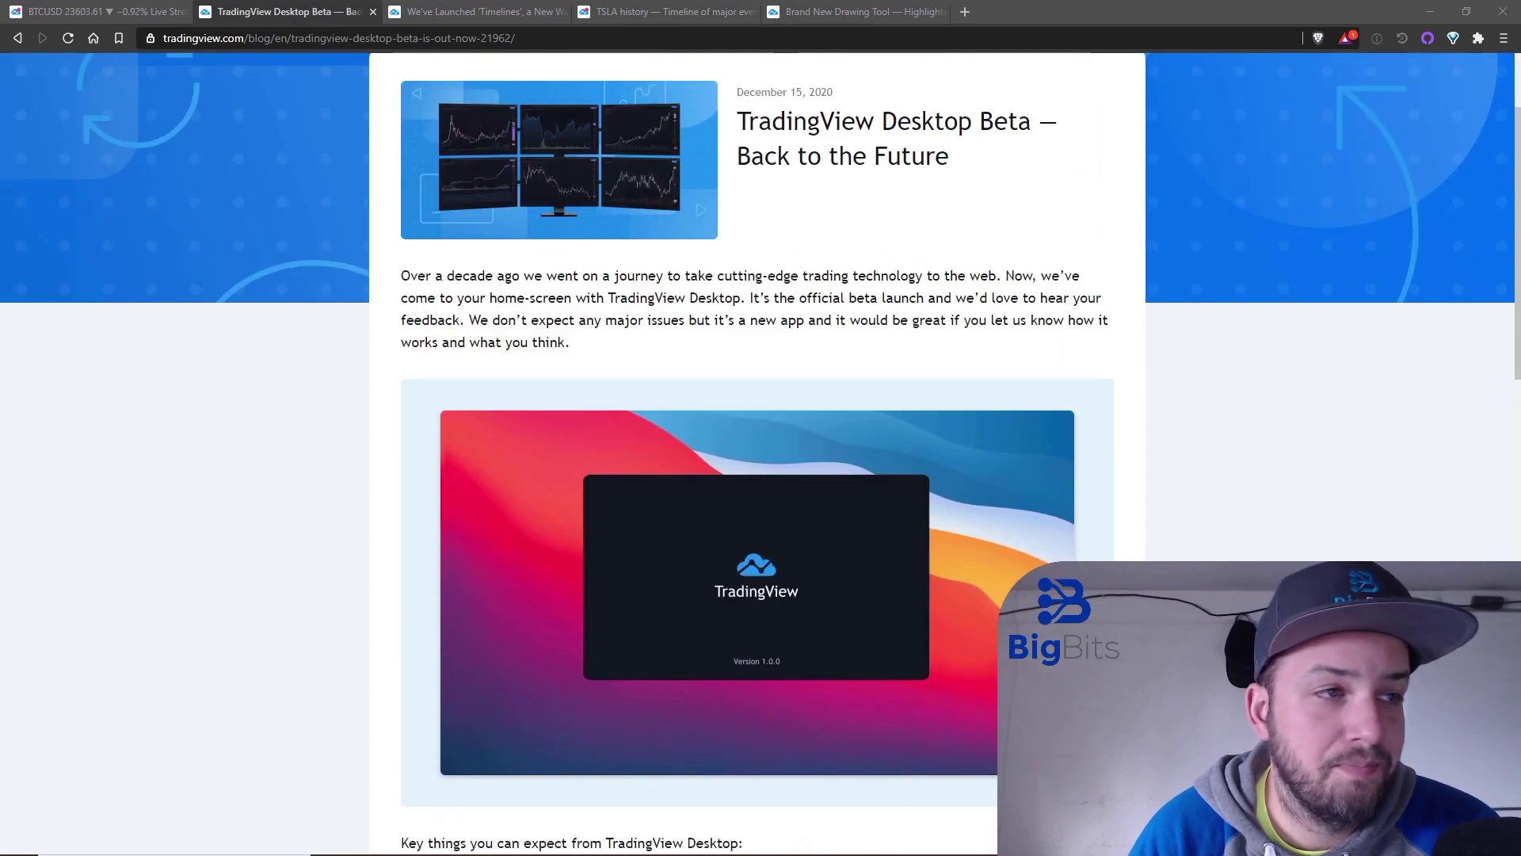
{"action": "left_click", "coordinate": [475, 12]}
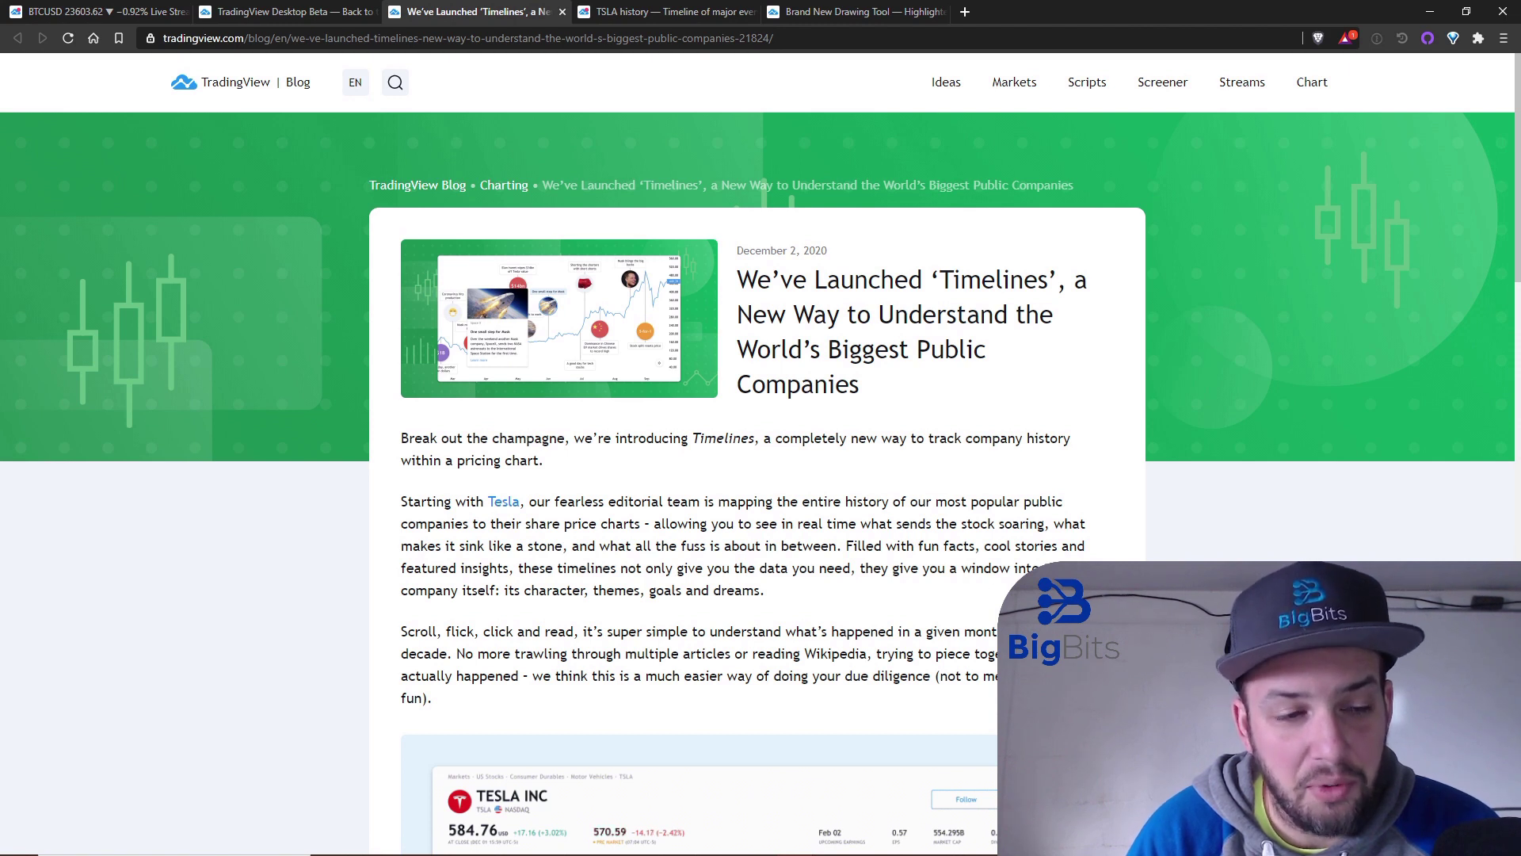
Step: Scroll down the Timelines blog post, then switch to the TSLA history timeline tab
{"action": "scroll", "coordinate": [758, 452], "scroll_direction": "down", "scroll_amount": 3}
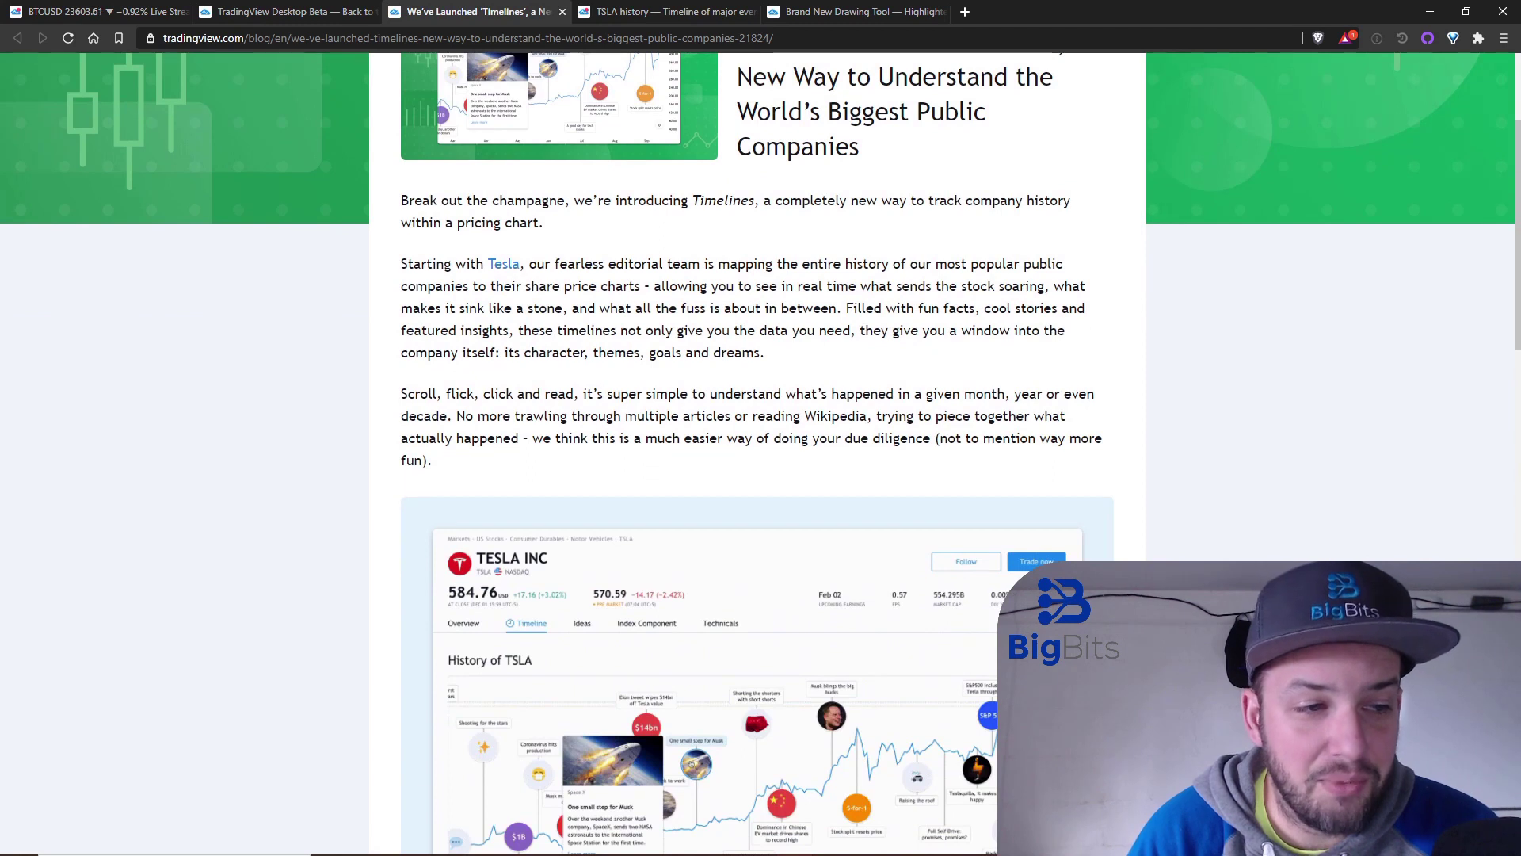
{"action": "scroll", "coordinate": [757, 452], "scroll_direction": "down", "scroll_amount": 4}
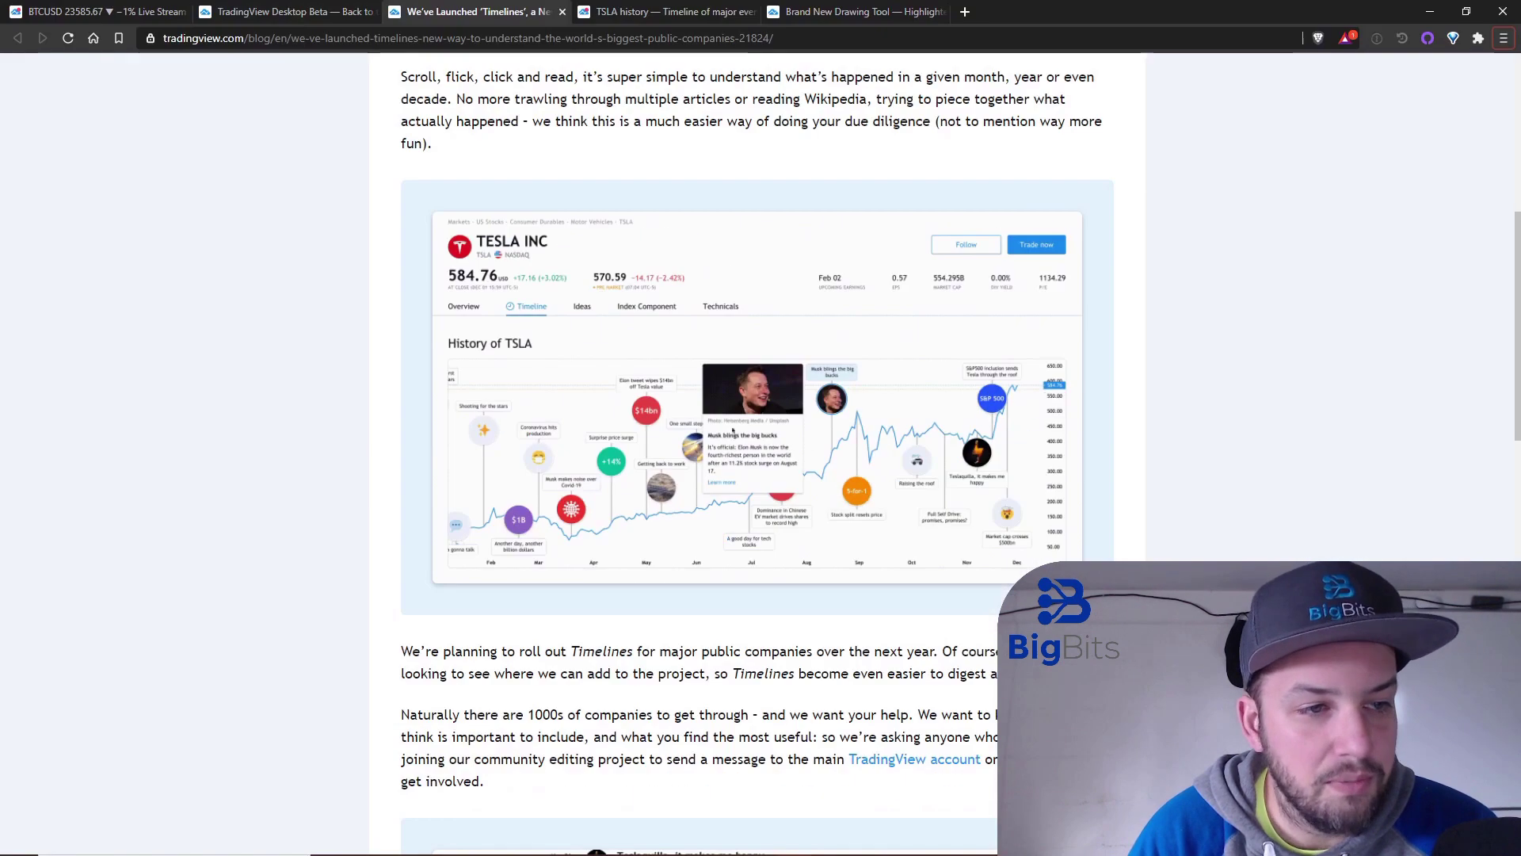
{"action": "scroll", "coordinate": [756, 427], "scroll_direction": "down", "scroll_amount": 3}
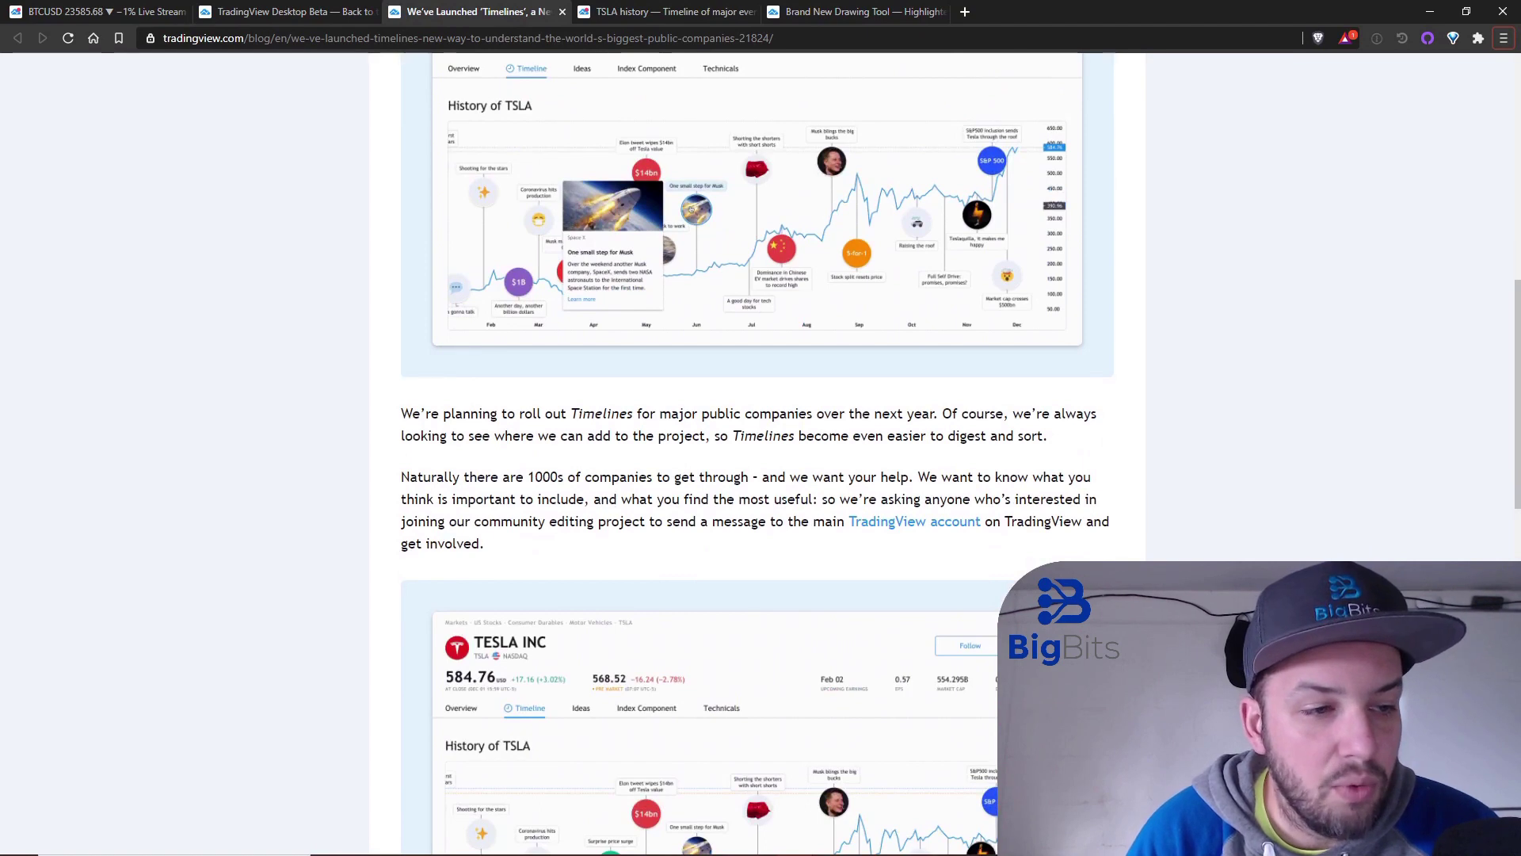
{"action": "key", "text": "ctrl+Tab"}
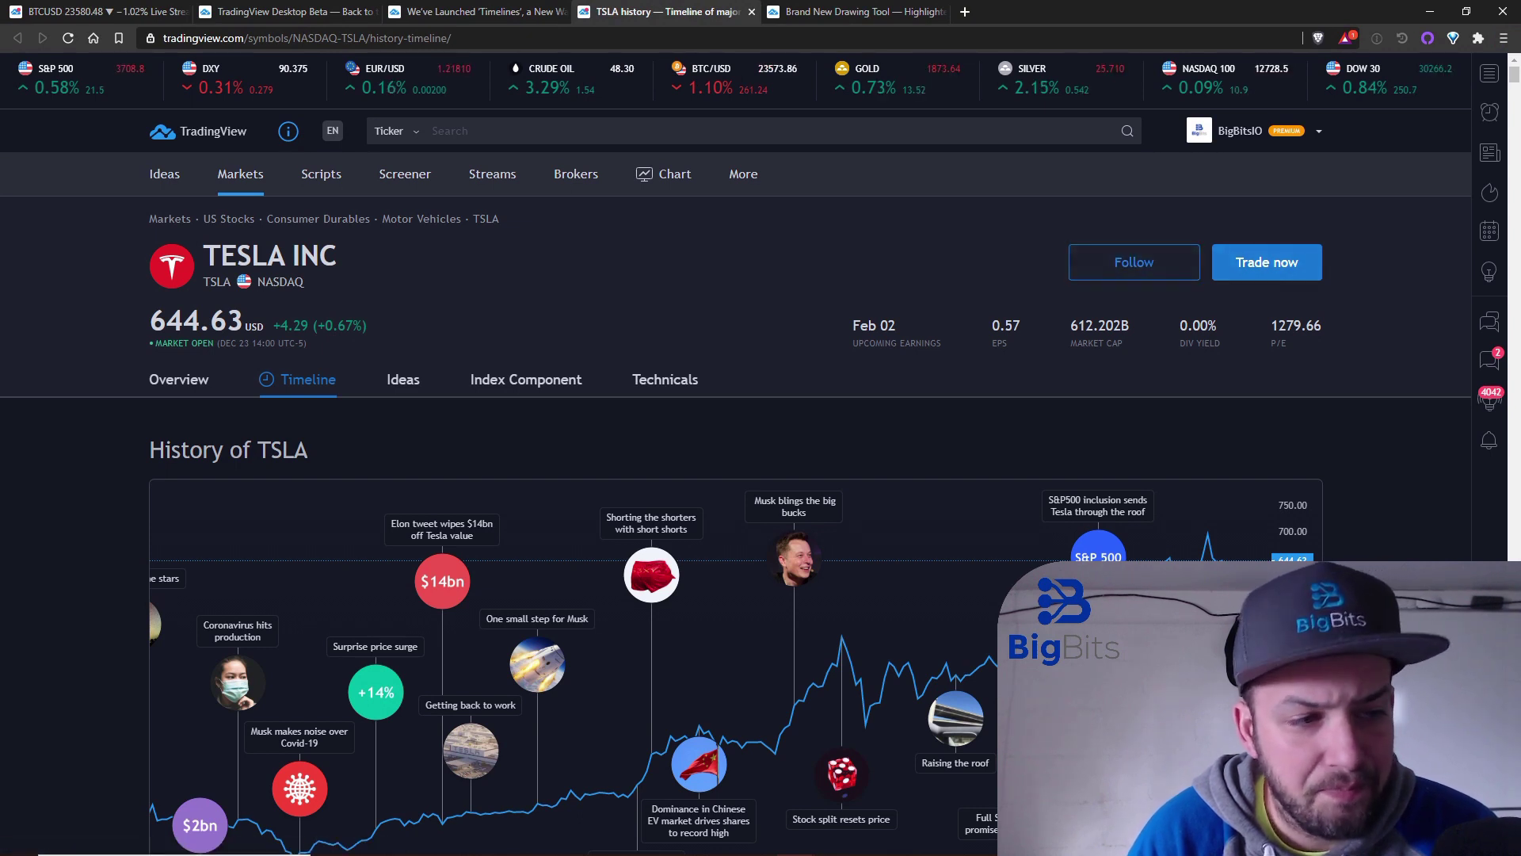
Step: Inspect the S&P 500 inclusion event on the TSLA history chart, then return to the Timelines post
{"action": "scroll", "coordinate": [735, 507], "scroll_direction": "down", "scroll_amount": 3}
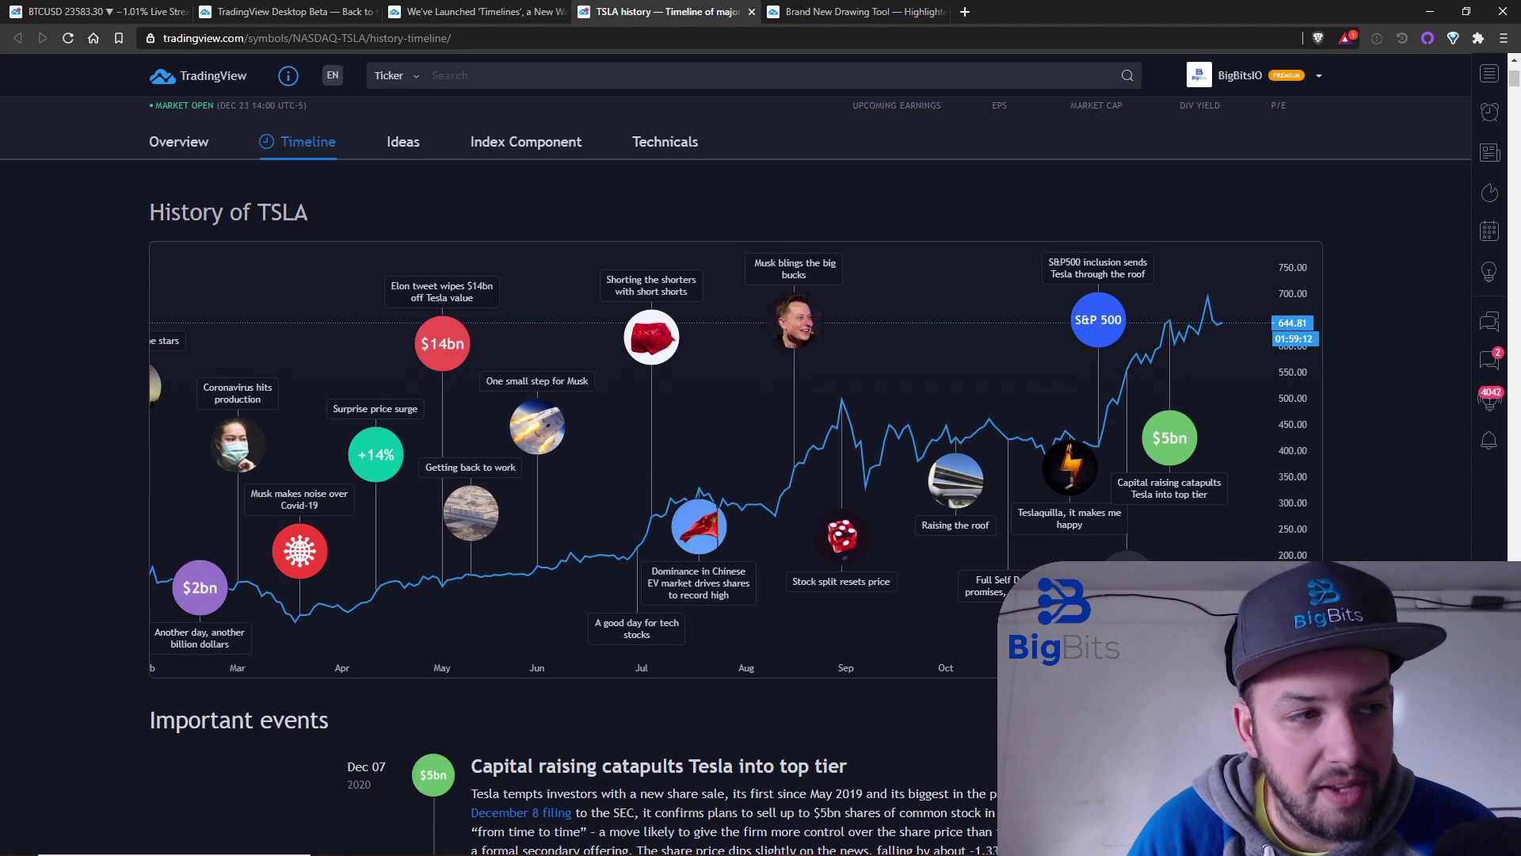
{"action": "left_click", "coordinate": [1099, 320]}
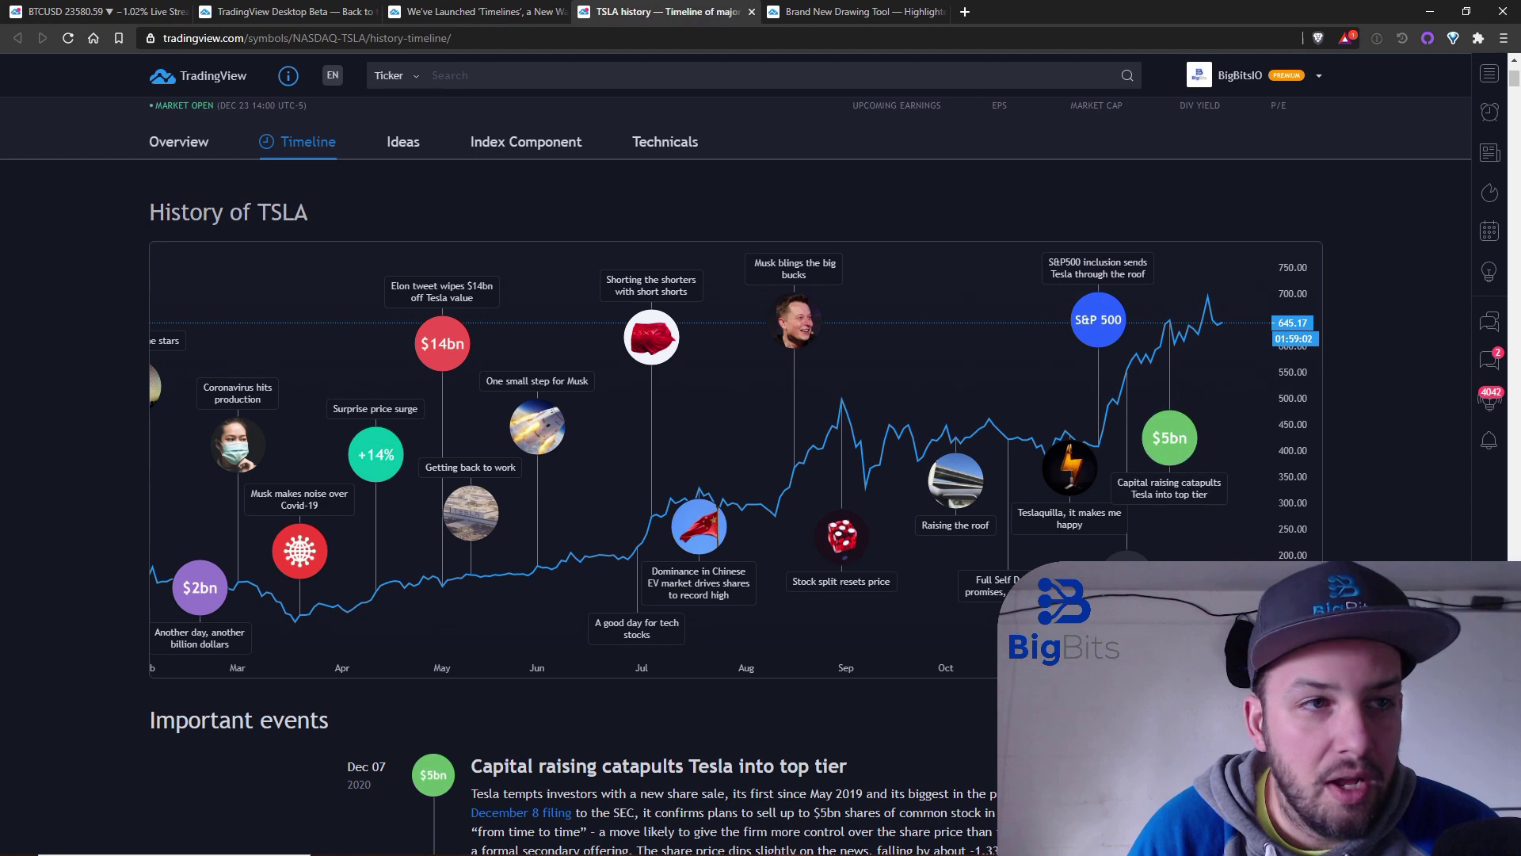
{"action": "left_click", "coordinate": [475, 12]}
{"action": "scroll", "coordinate": [931, 711], "scroll_direction": "down", "scroll_amount": 2}
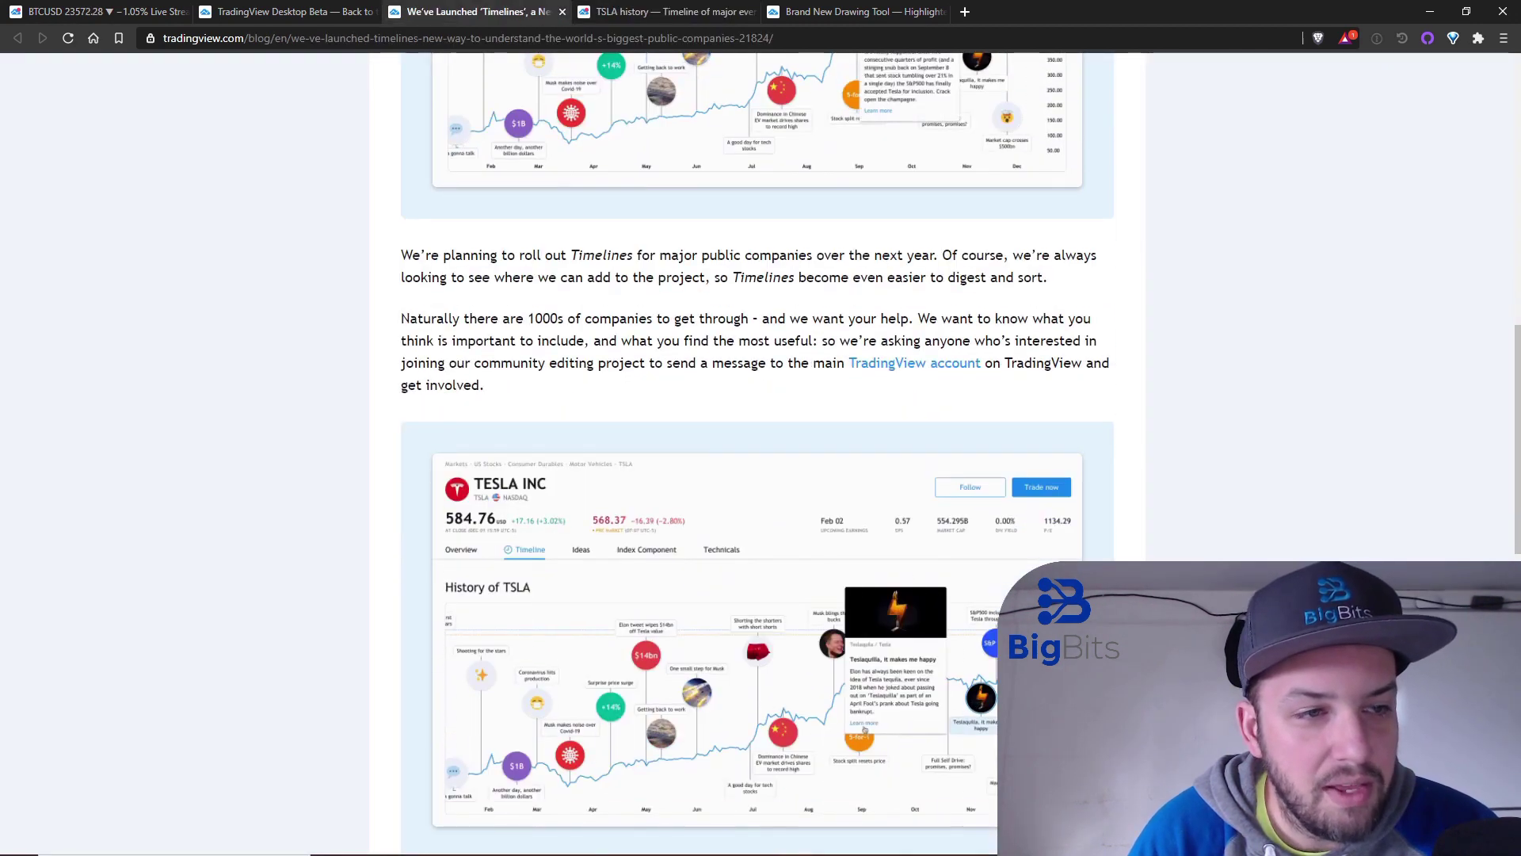
Step: Scroll through the Timelines post's embedded examples to the History of TSLA timeline preview
{"action": "scroll", "coordinate": [869, 737], "scroll_direction": "down", "scroll_amount": 5}
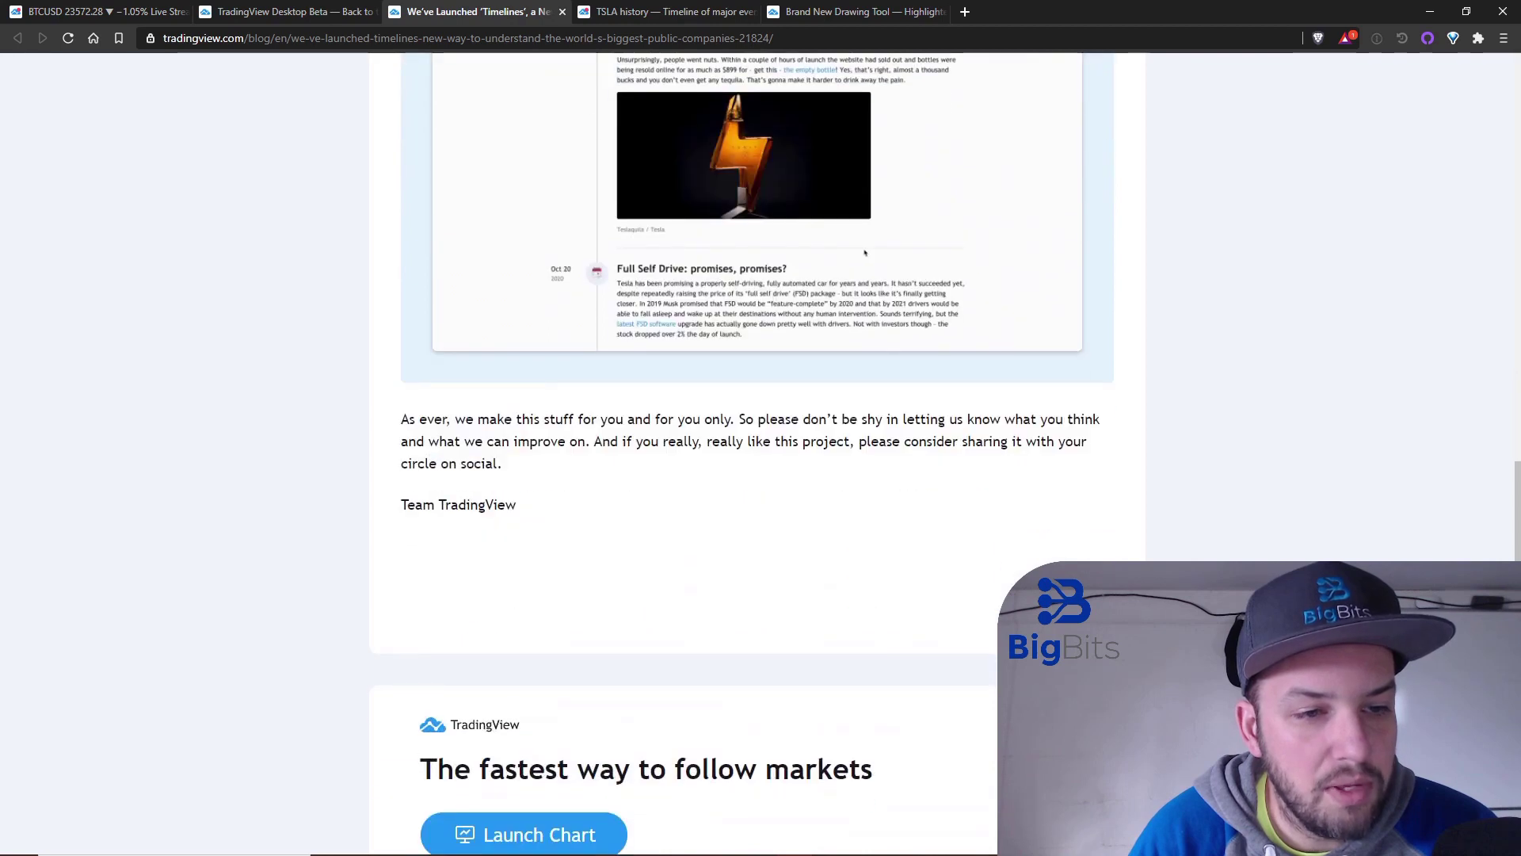
{"action": "scroll", "coordinate": [865, 252], "scroll_direction": "up", "scroll_amount": 10}
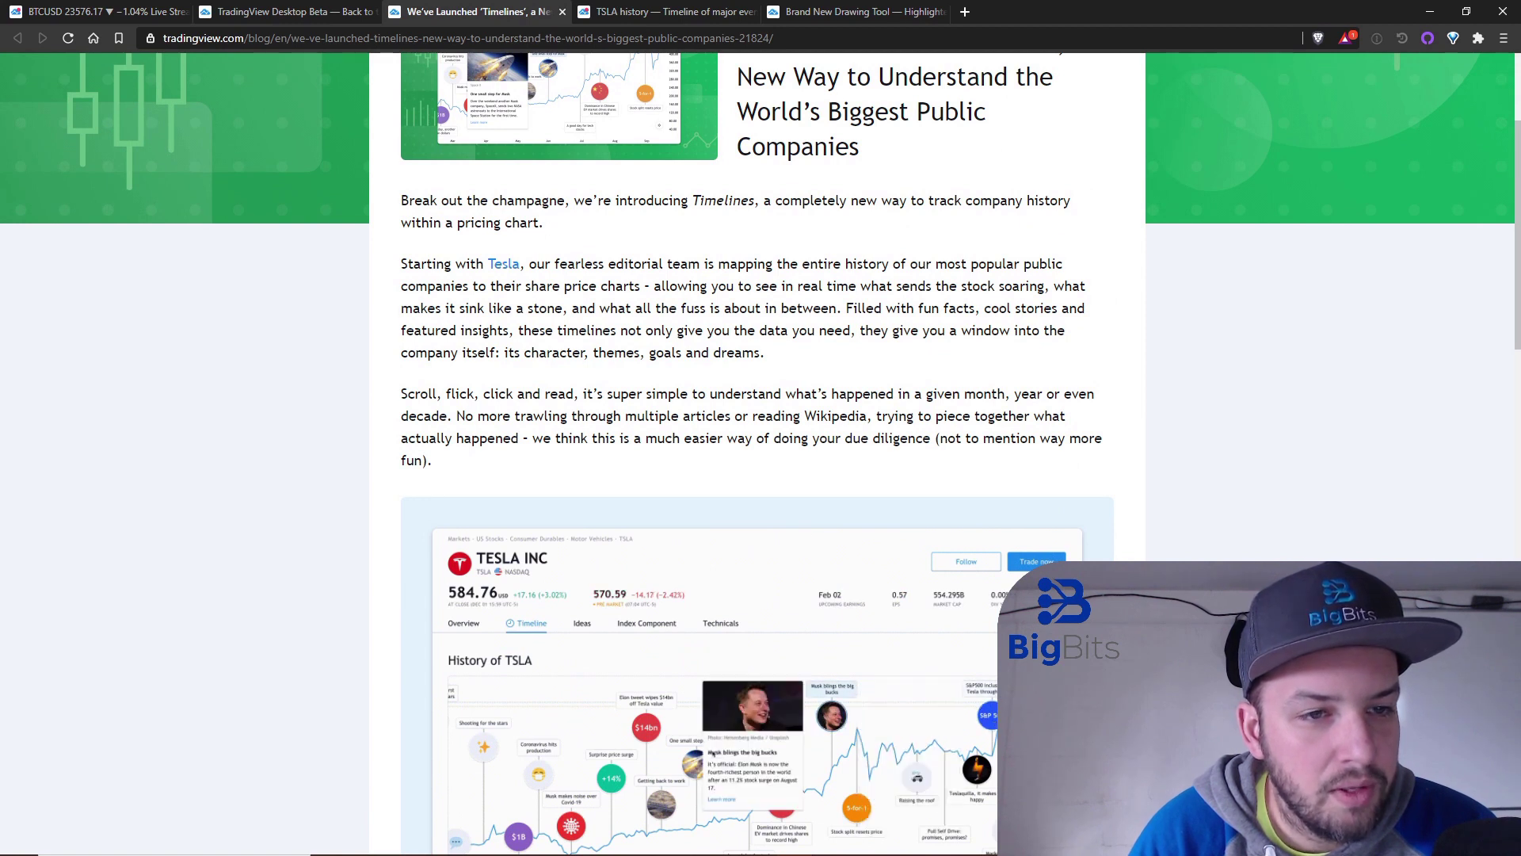
{"action": "scroll", "coordinate": [860, 659], "scroll_direction": "down", "scroll_amount": 9}
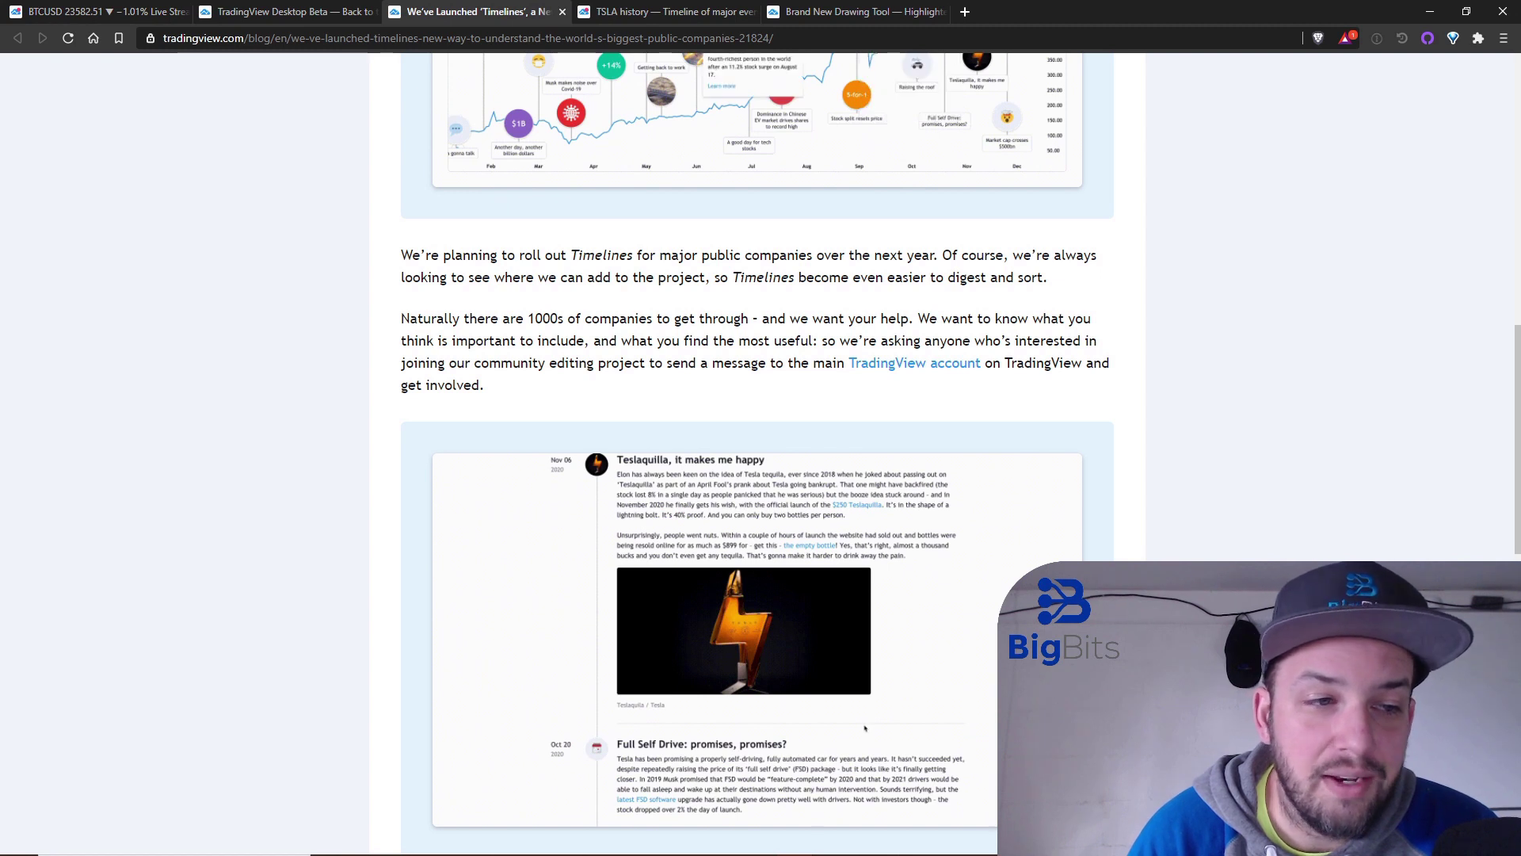
{"action": "scroll", "coordinate": [865, 728], "scroll_direction": "up", "scroll_amount": 4}
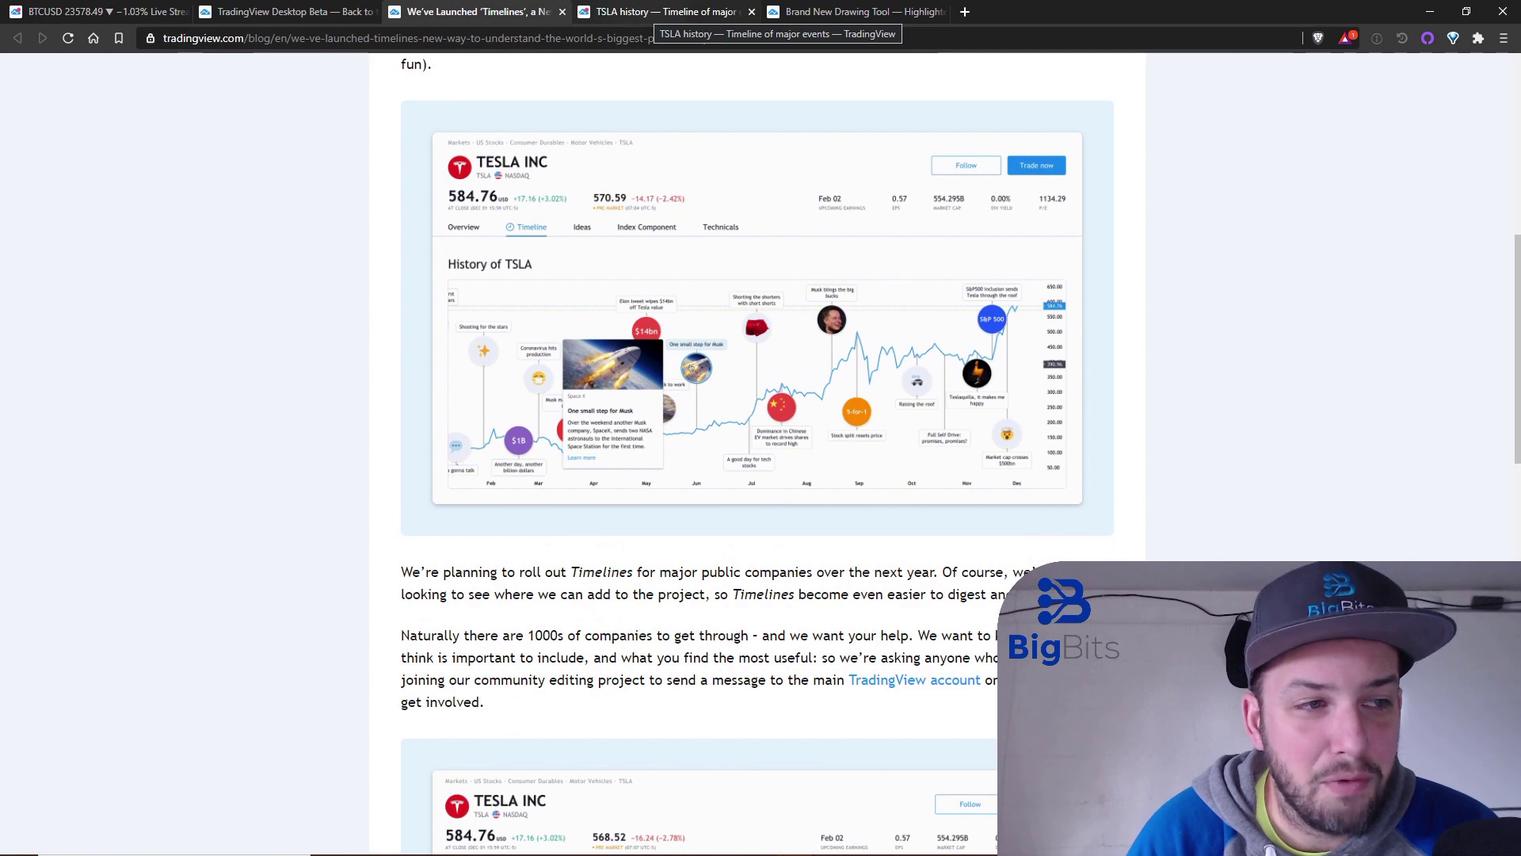
Step: Open the Highlighter drawing tool blog post and scroll up to its Ethereum chart example
{"action": "left_click", "coordinate": [664, 12]}
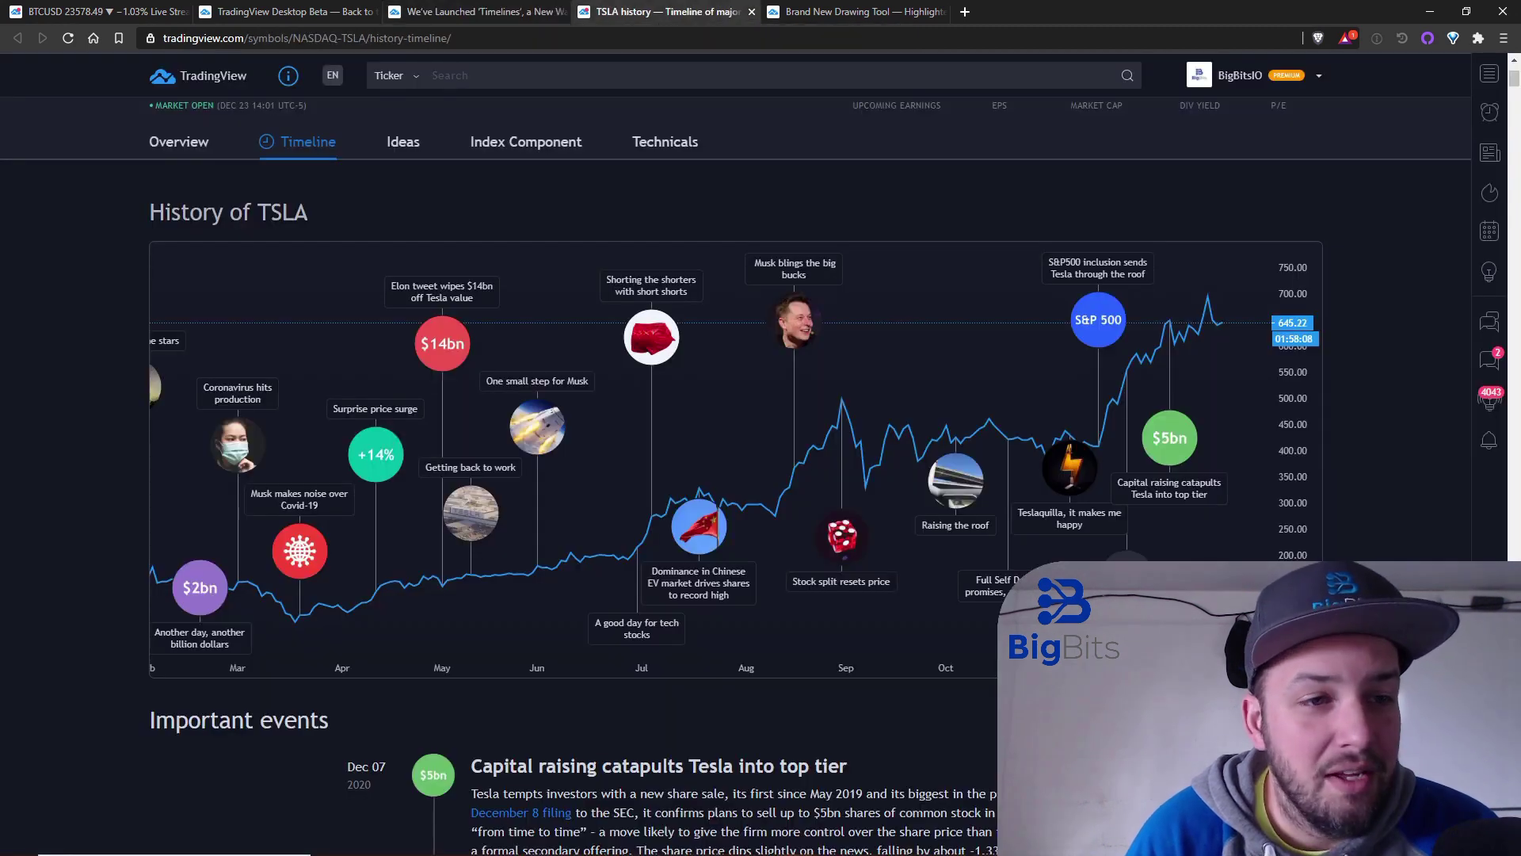
{"action": "left_click", "coordinate": [856, 12]}
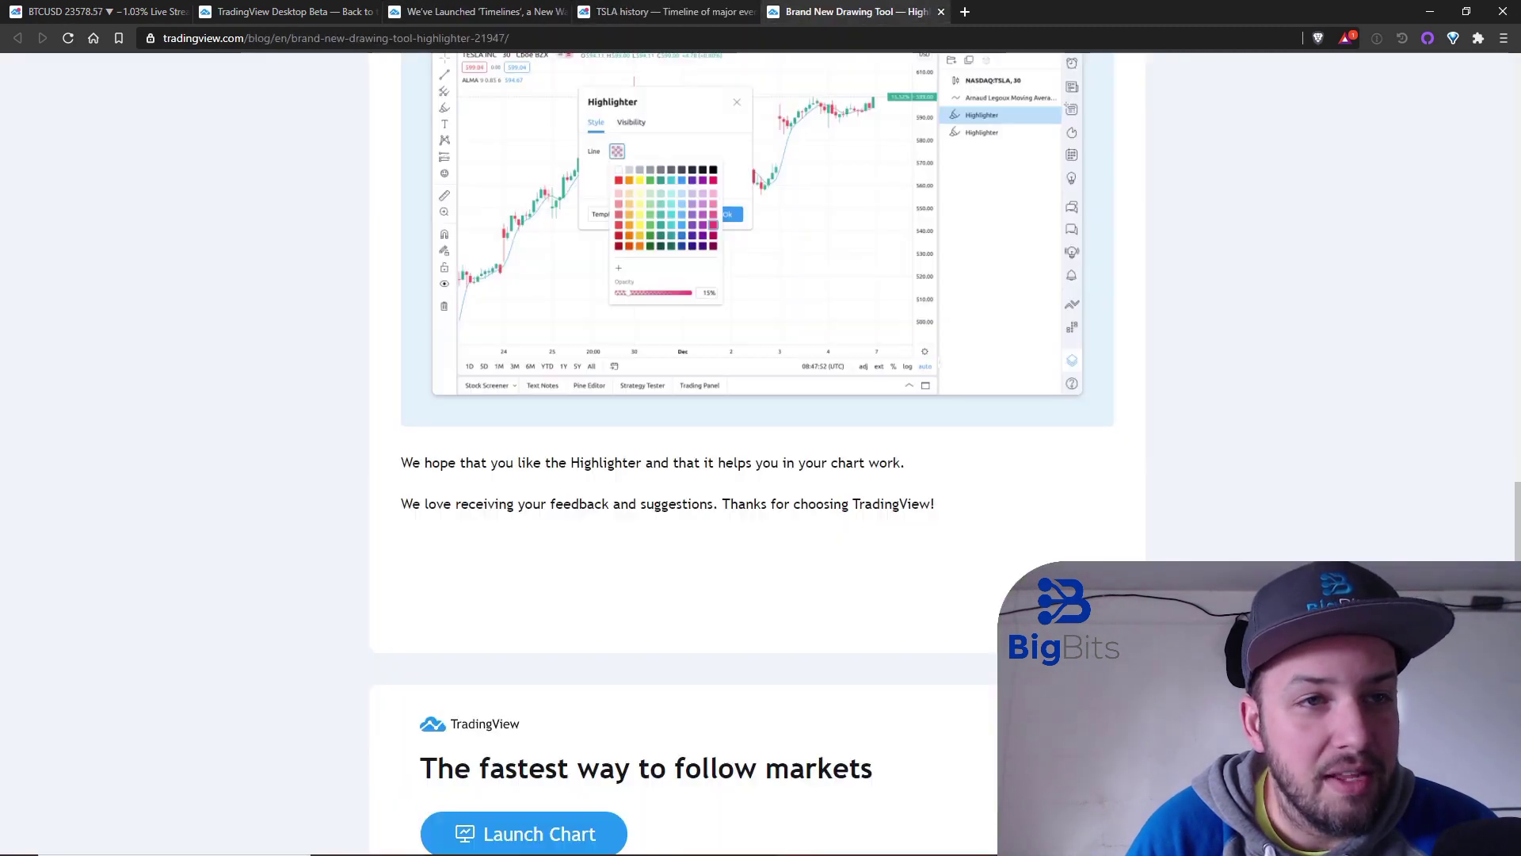
{"action": "scroll", "coordinate": [757, 452], "scroll_direction": "up", "scroll_amount": 10}
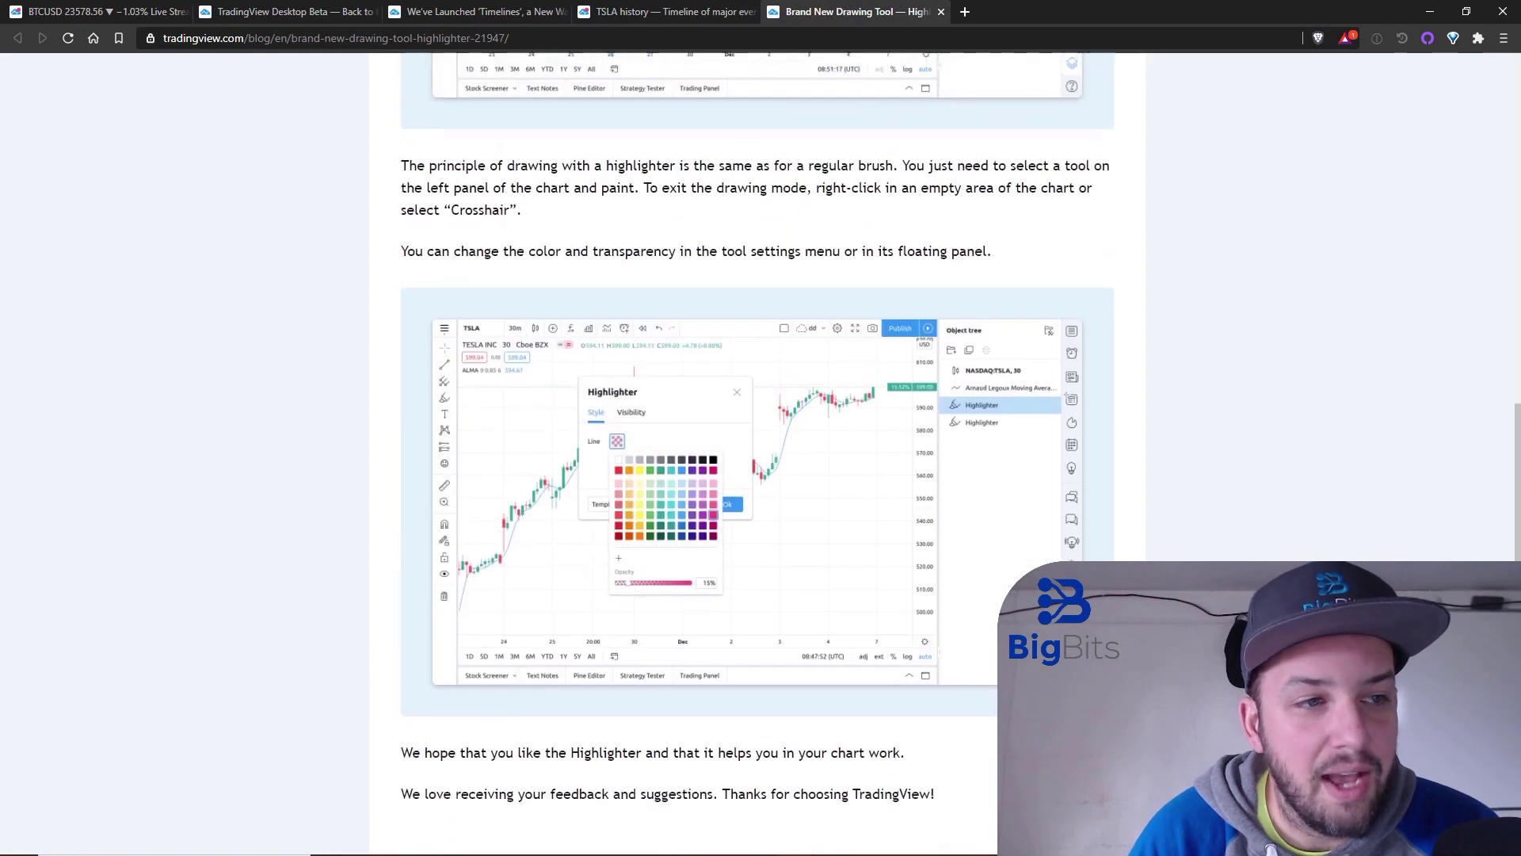
{"action": "scroll", "coordinate": [757, 451], "scroll_direction": "up", "scroll_amount": 1}
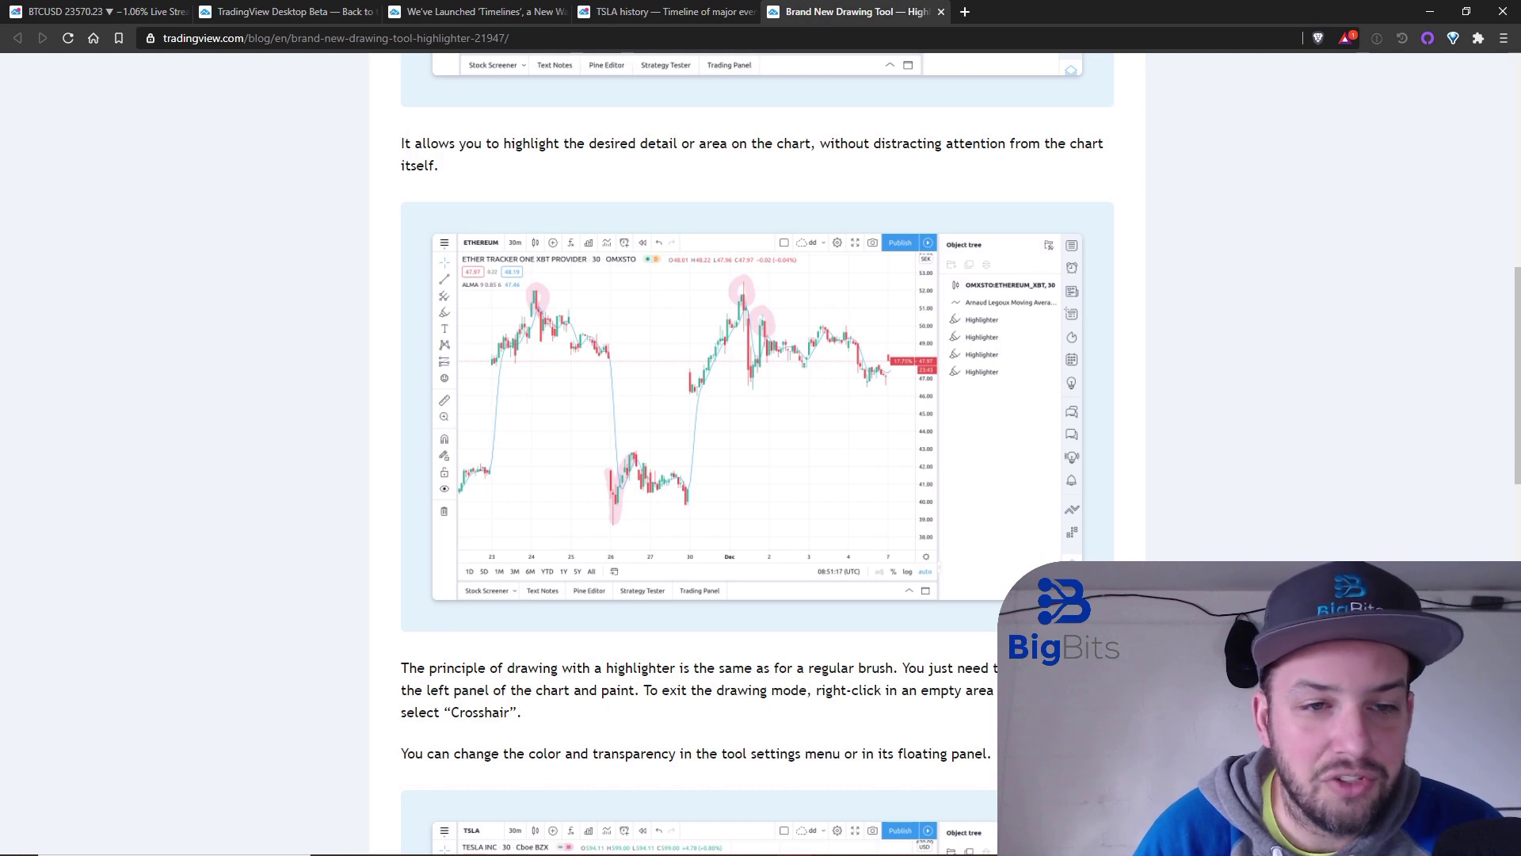
Step: Return to the BTCUSD chart, dismiss the layout notice, and select the Highlighter brush
{"action": "key", "text": "ctrl+1"}
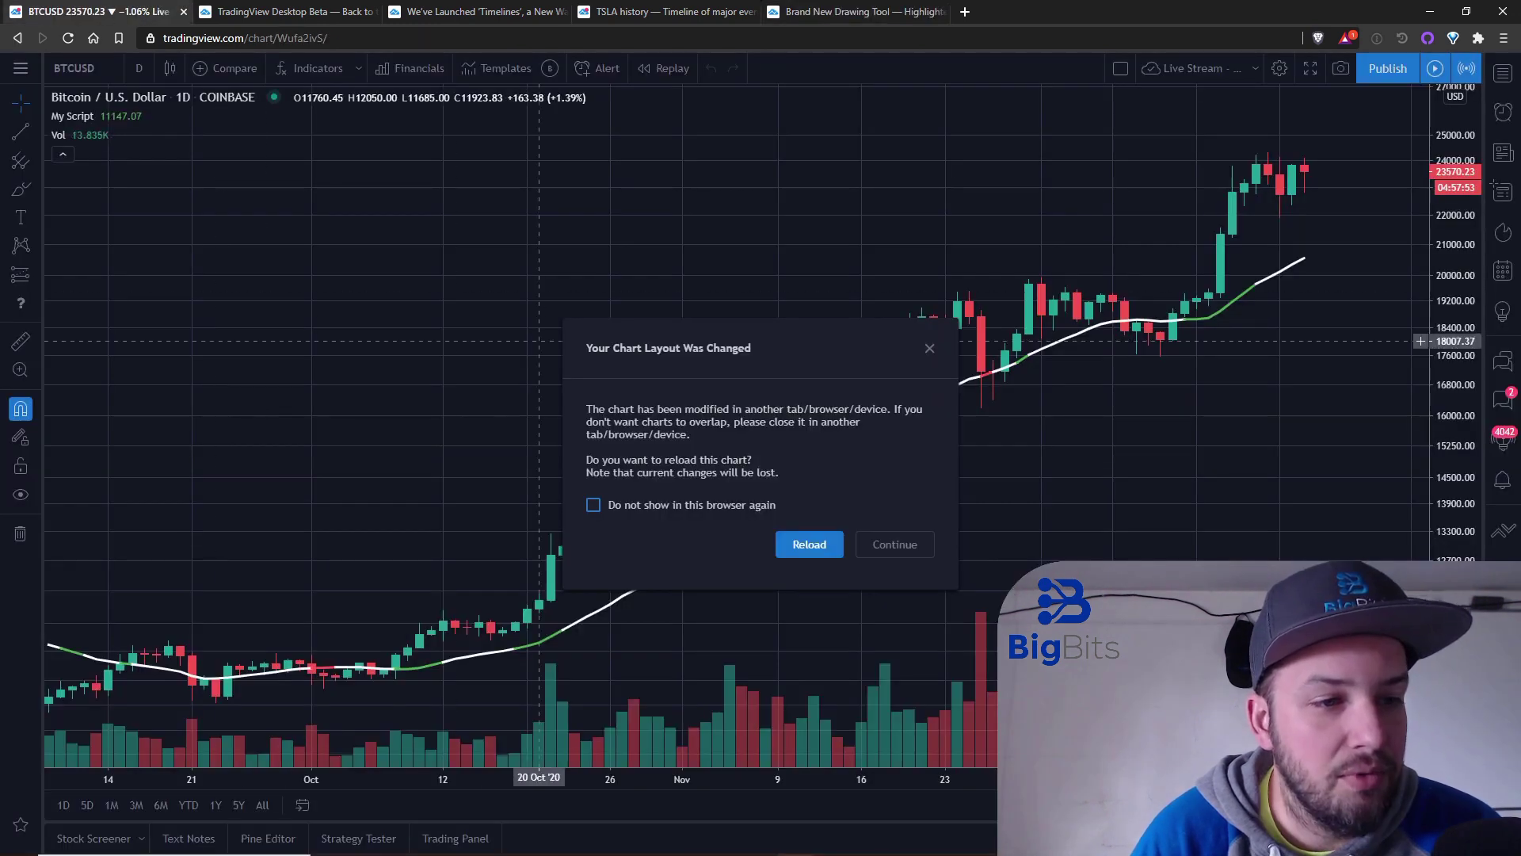
{"action": "left_click", "coordinate": [895, 544]}
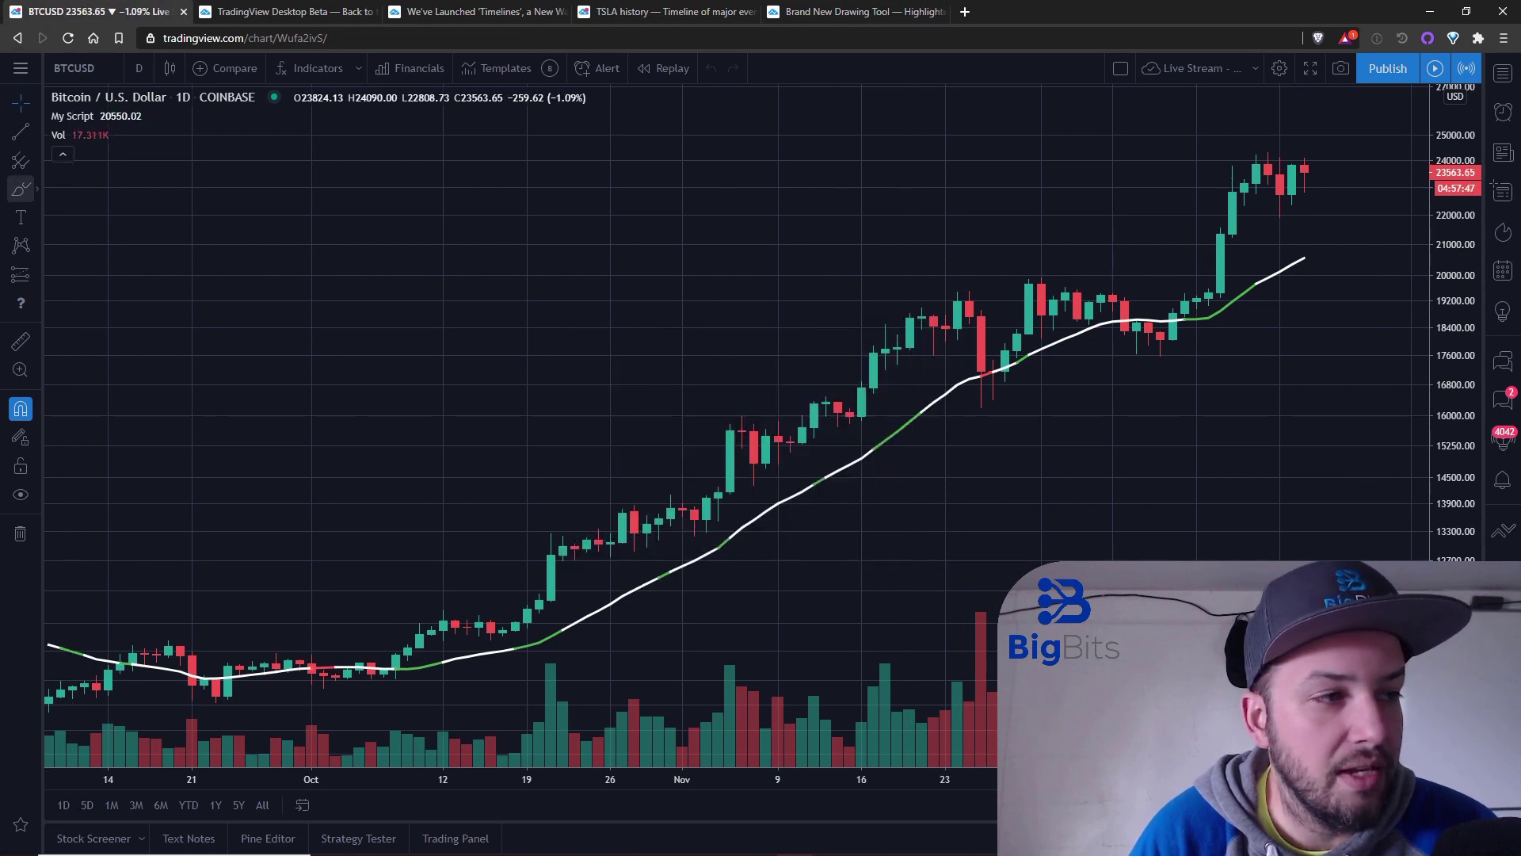
{"action": "left_click", "coordinate": [36, 189]}
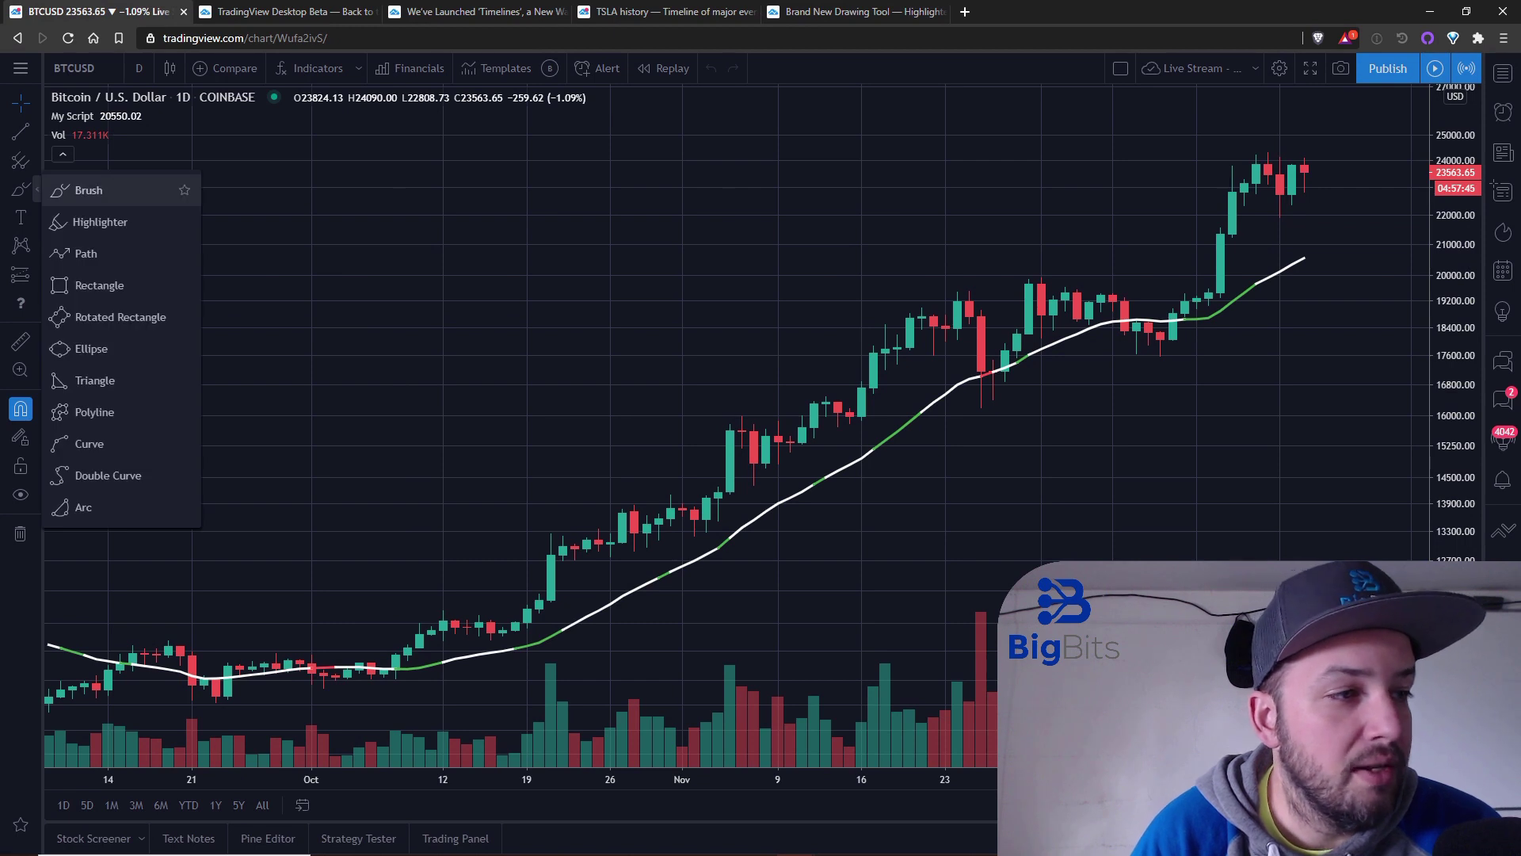
{"action": "left_click", "coordinate": [100, 221]}
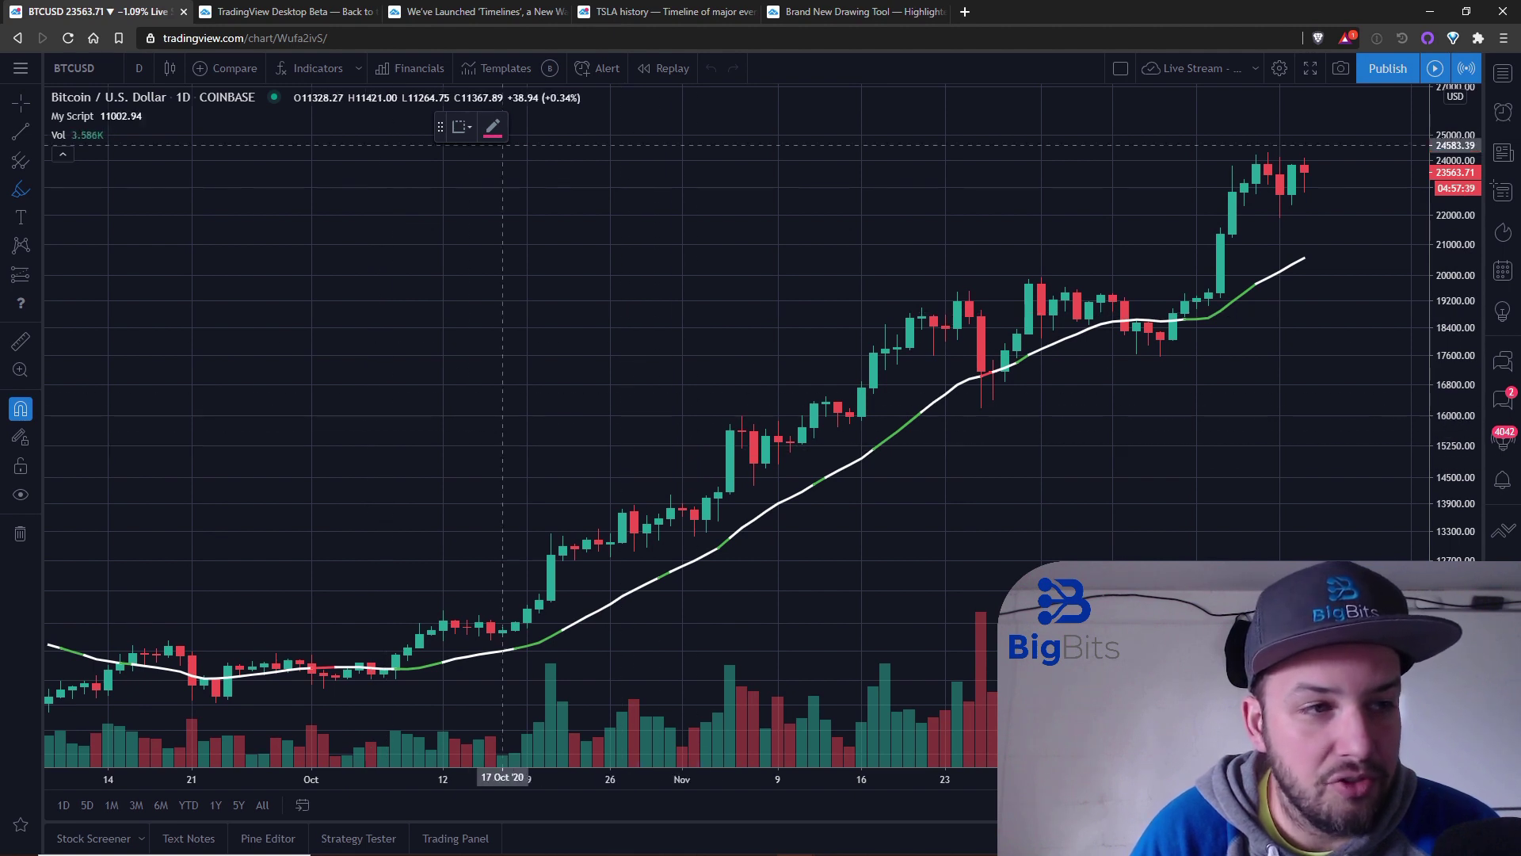
Step: Raise the highlighter's opacity and draw a pink loop rising from the late-October candles
{"action": "left_click", "coordinate": [493, 126]}
{"action": "left_click_drag", "start_coordinate": [499, 279], "coordinate": [587, 279]}
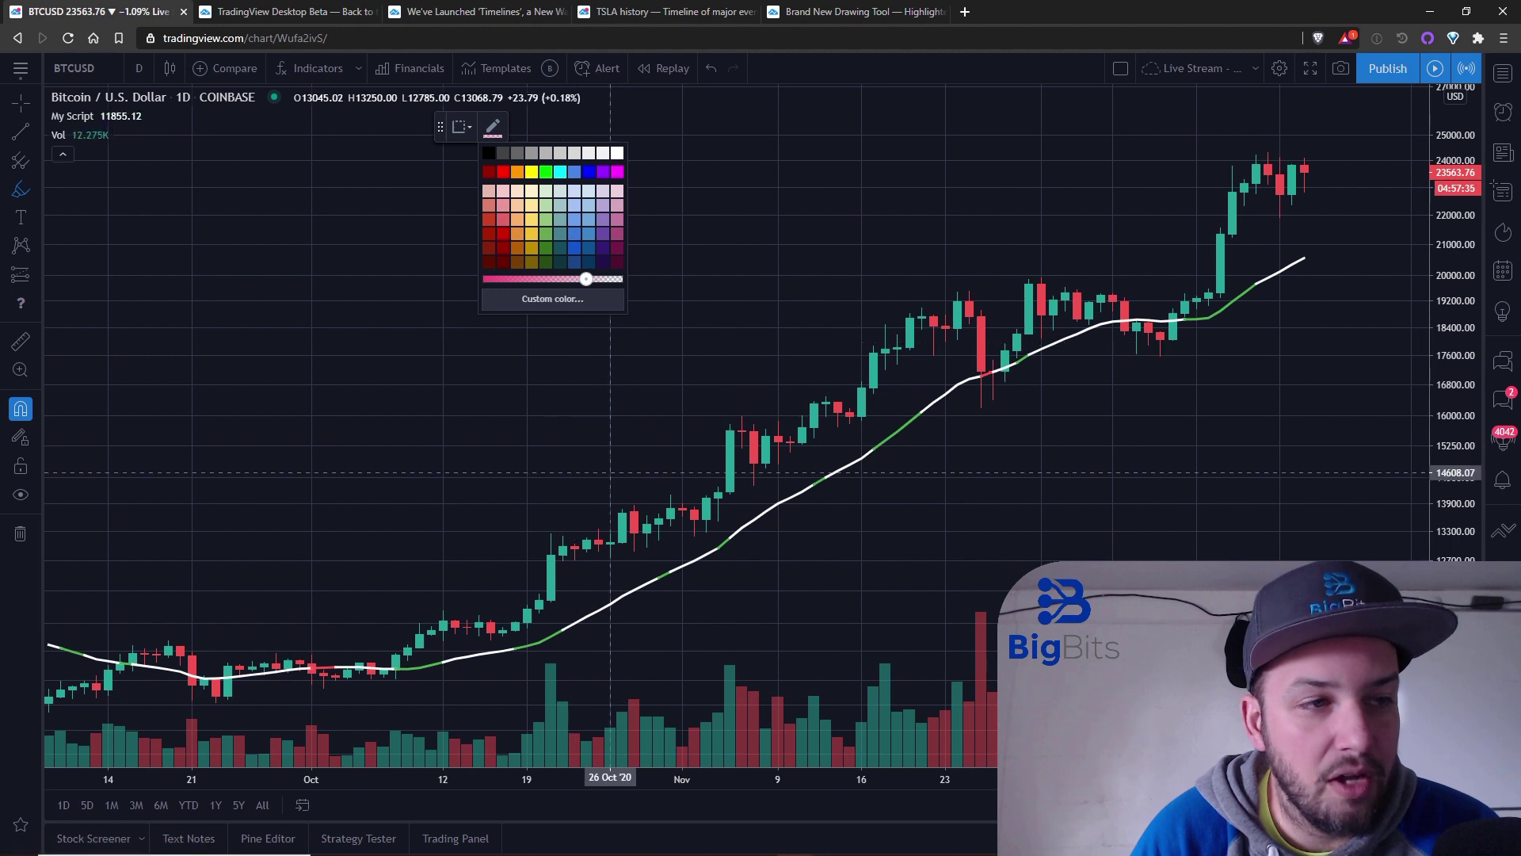
{"action": "mouse_move", "coordinate": [618, 502]}
{"action": "left_mouse_down"}
{"action": "mouse_move", "coordinate": [626, 464]}
{"action": "mouse_move", "coordinate": [751, 329]}
{"action": "mouse_move", "coordinate": [706, 308]}
{"action": "mouse_move", "coordinate": [634, 346]}
{"action": "left_mouse_up"}
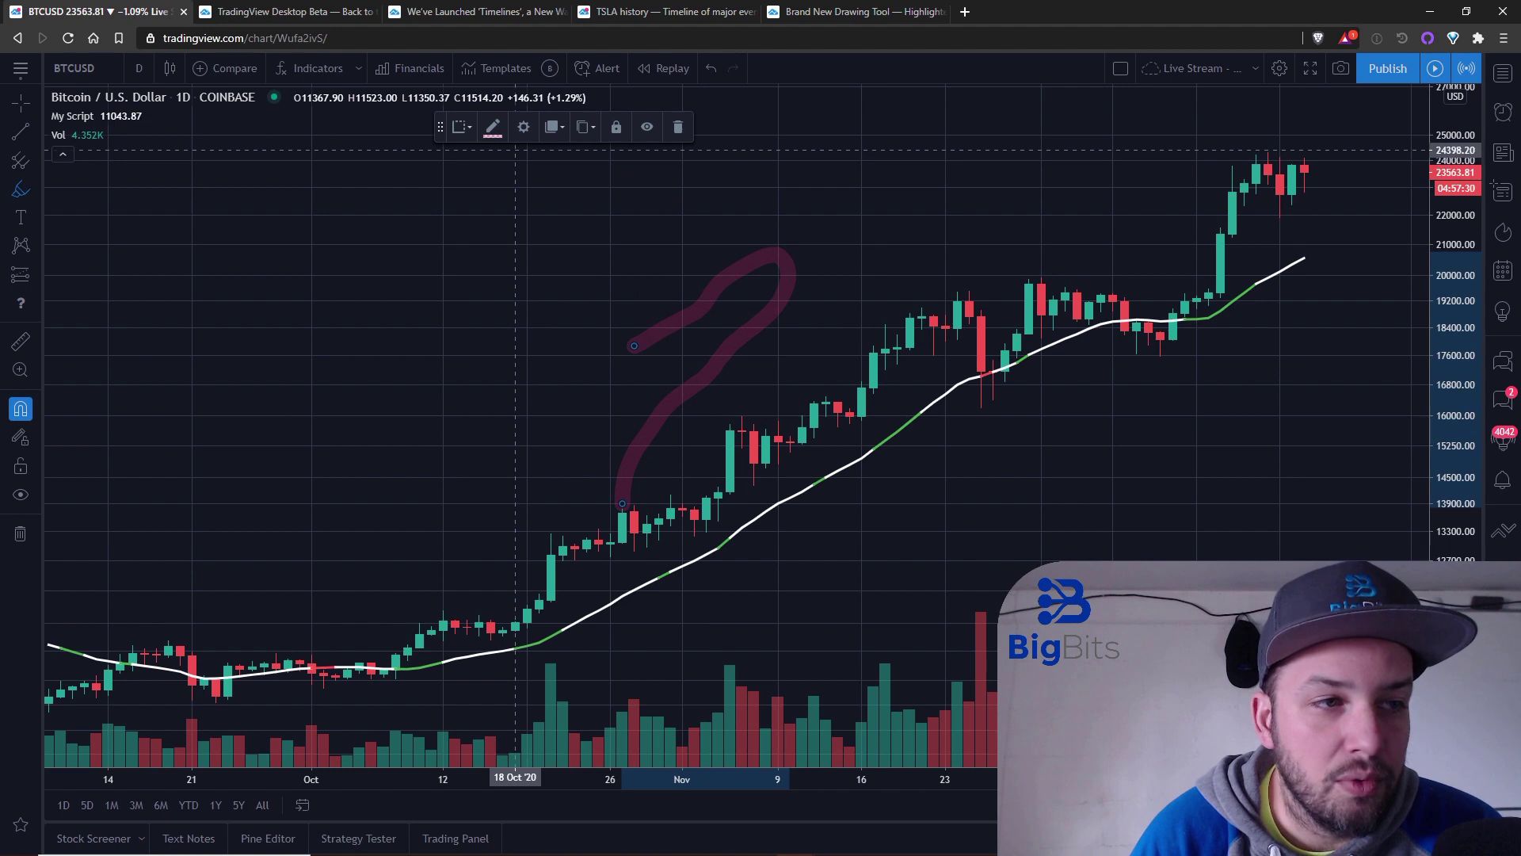
{"action": "left_click", "coordinate": [492, 127]}
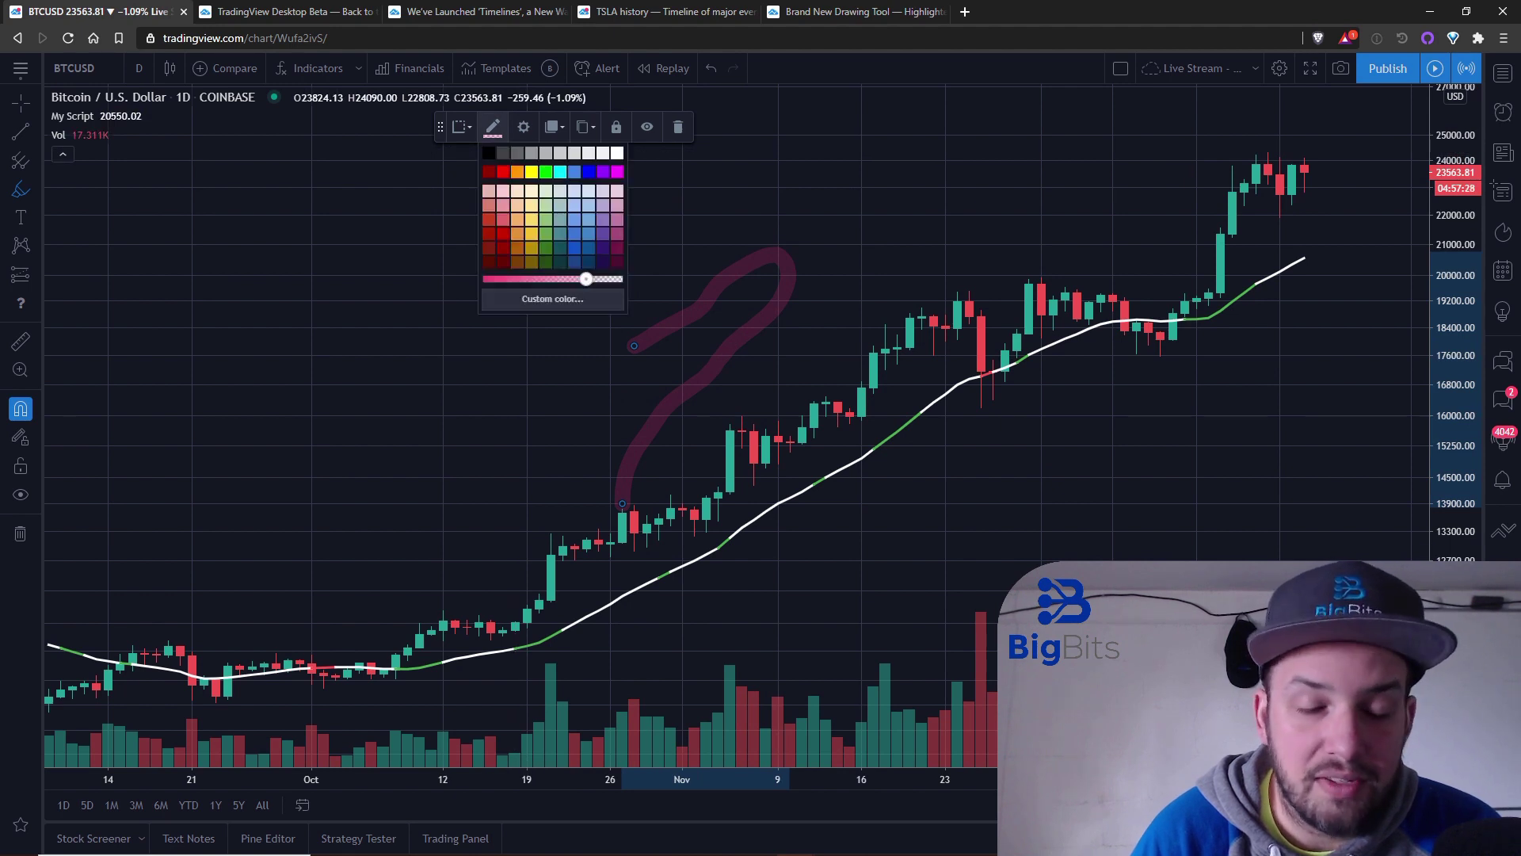
{"action": "left_click", "coordinate": [524, 127]}
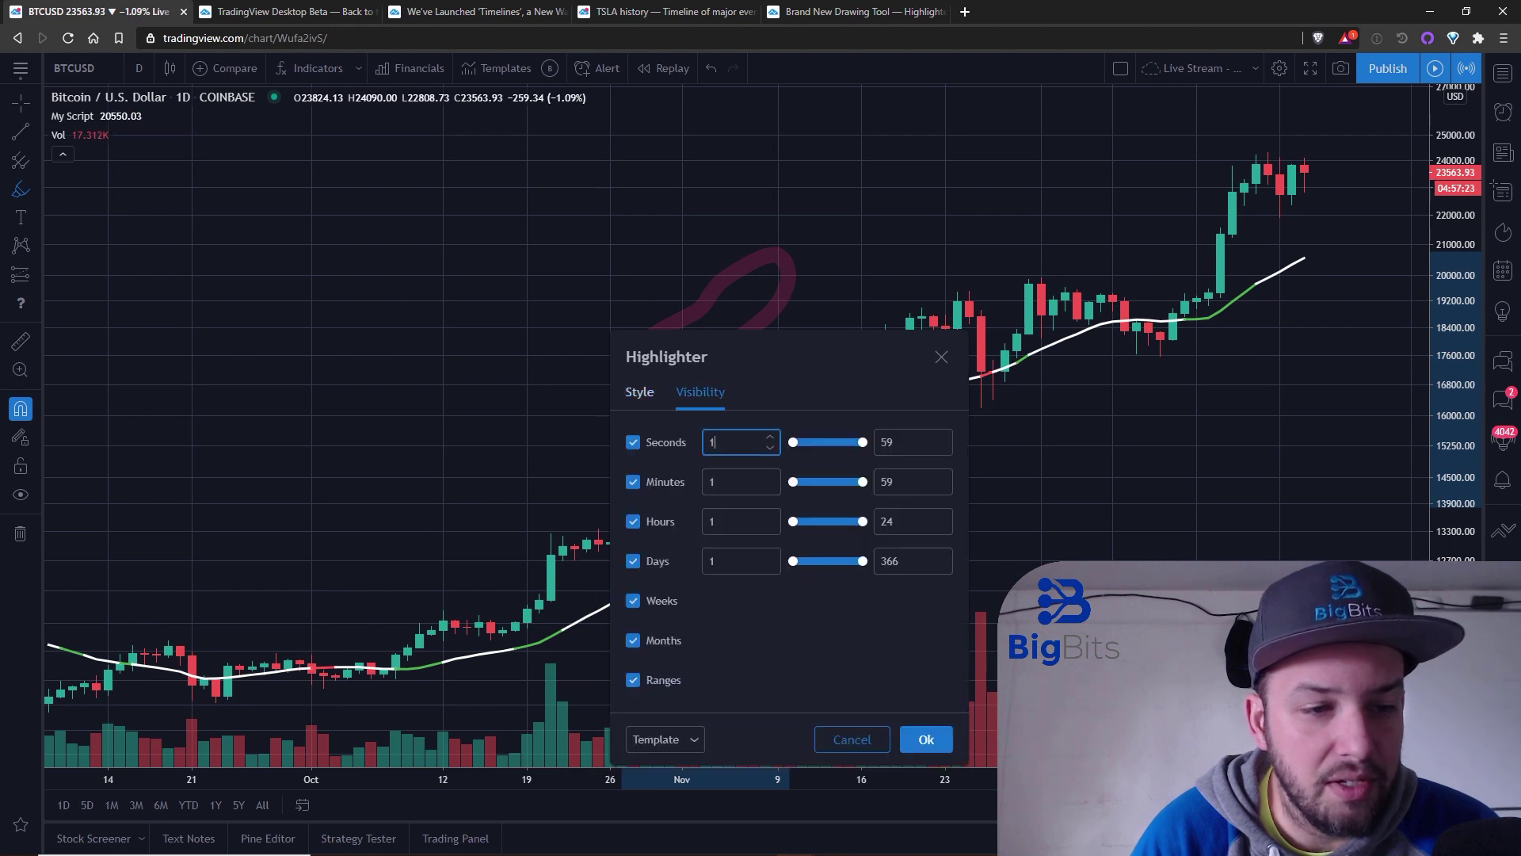
{"action": "left_click", "coordinate": [640, 392]}
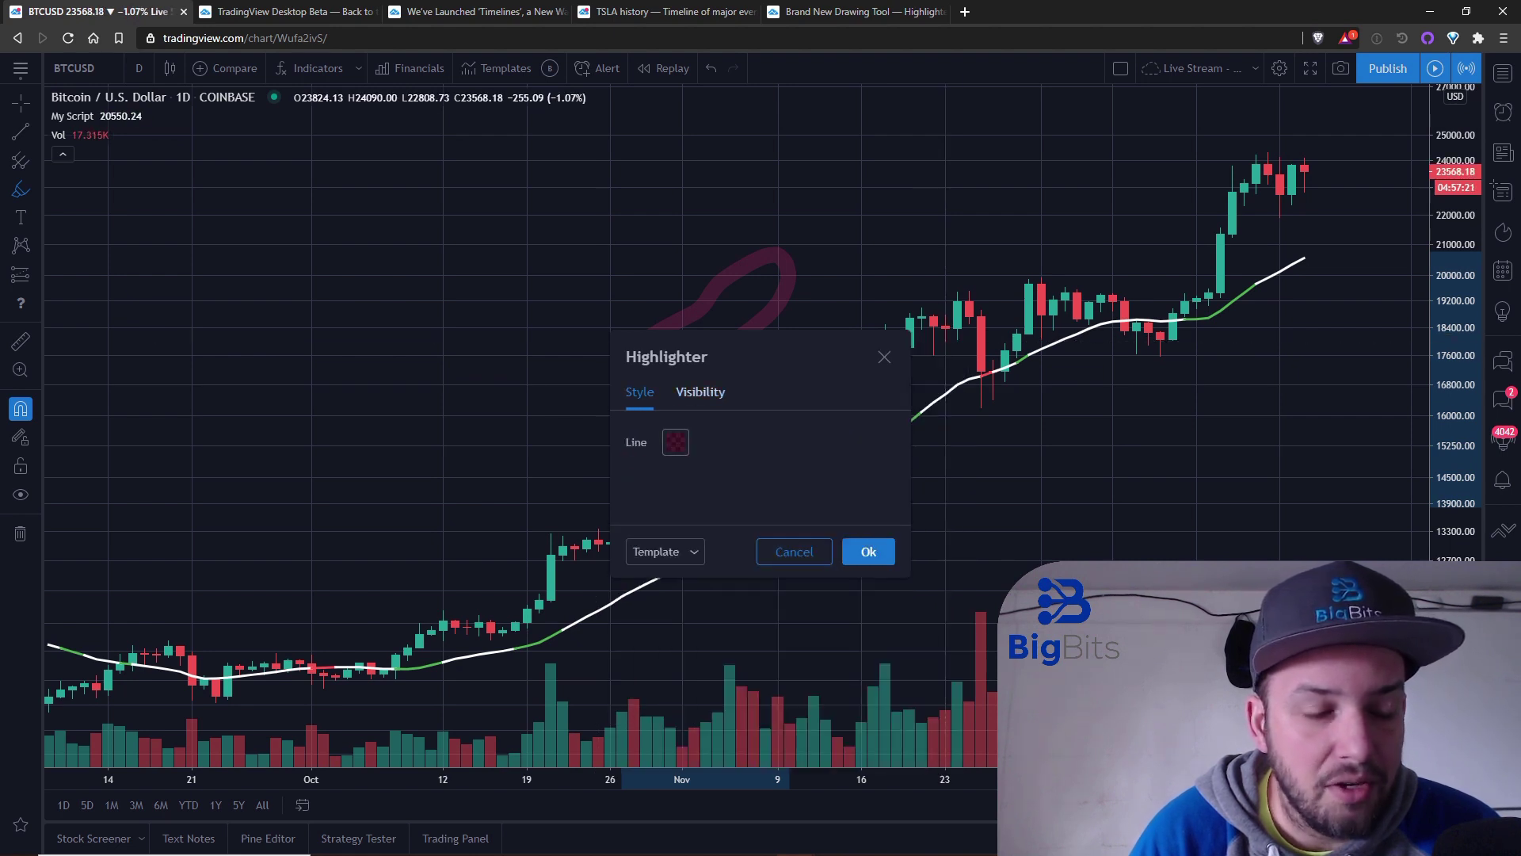
{"action": "left_click", "coordinate": [675, 442]}
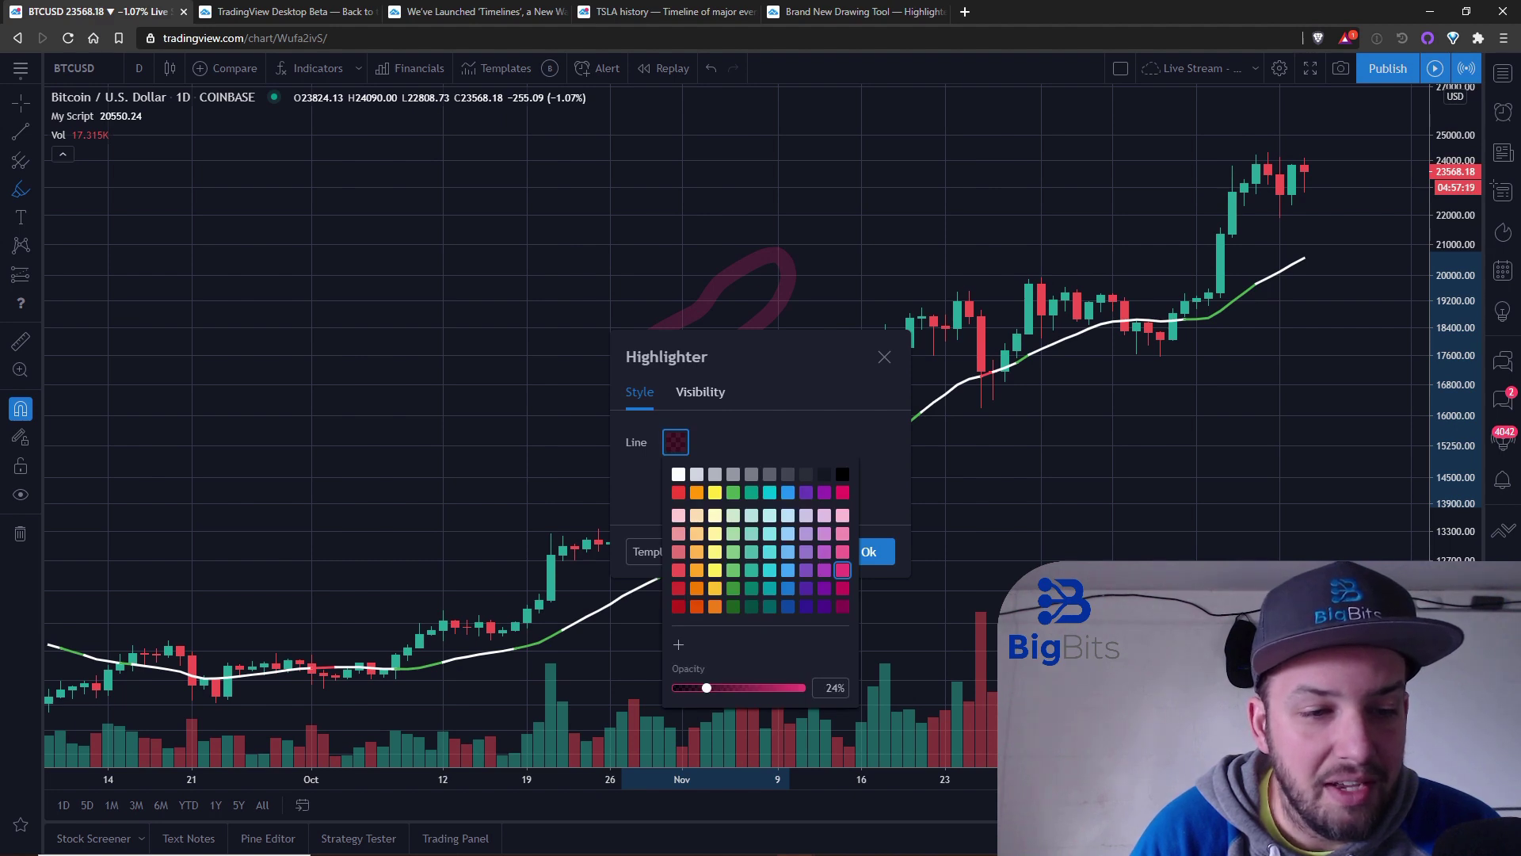
{"action": "left_click", "coordinate": [869, 552]}
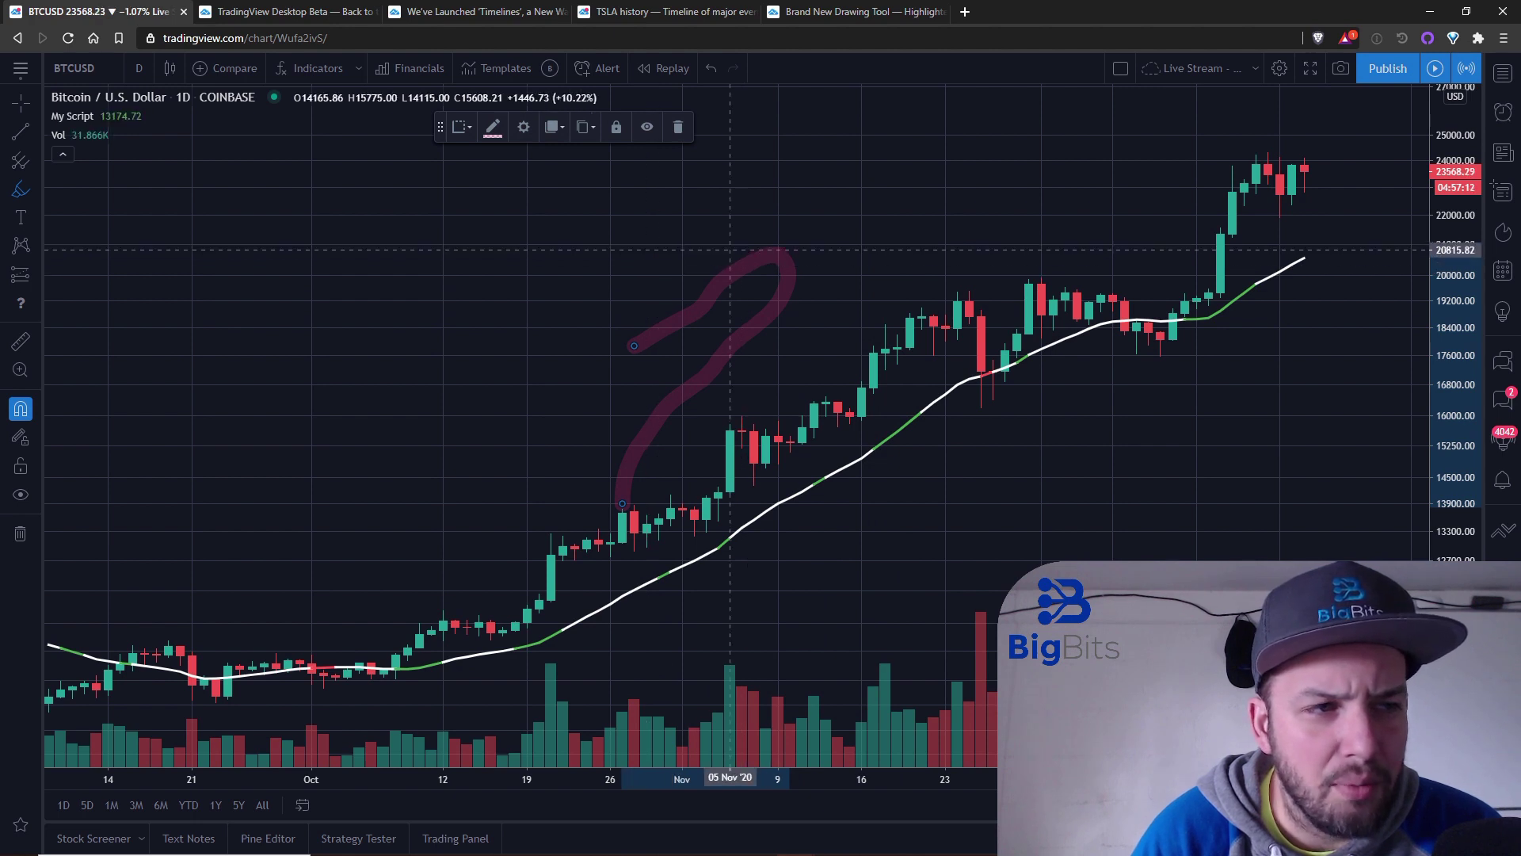
{"action": "left_click", "coordinate": [524, 127]}
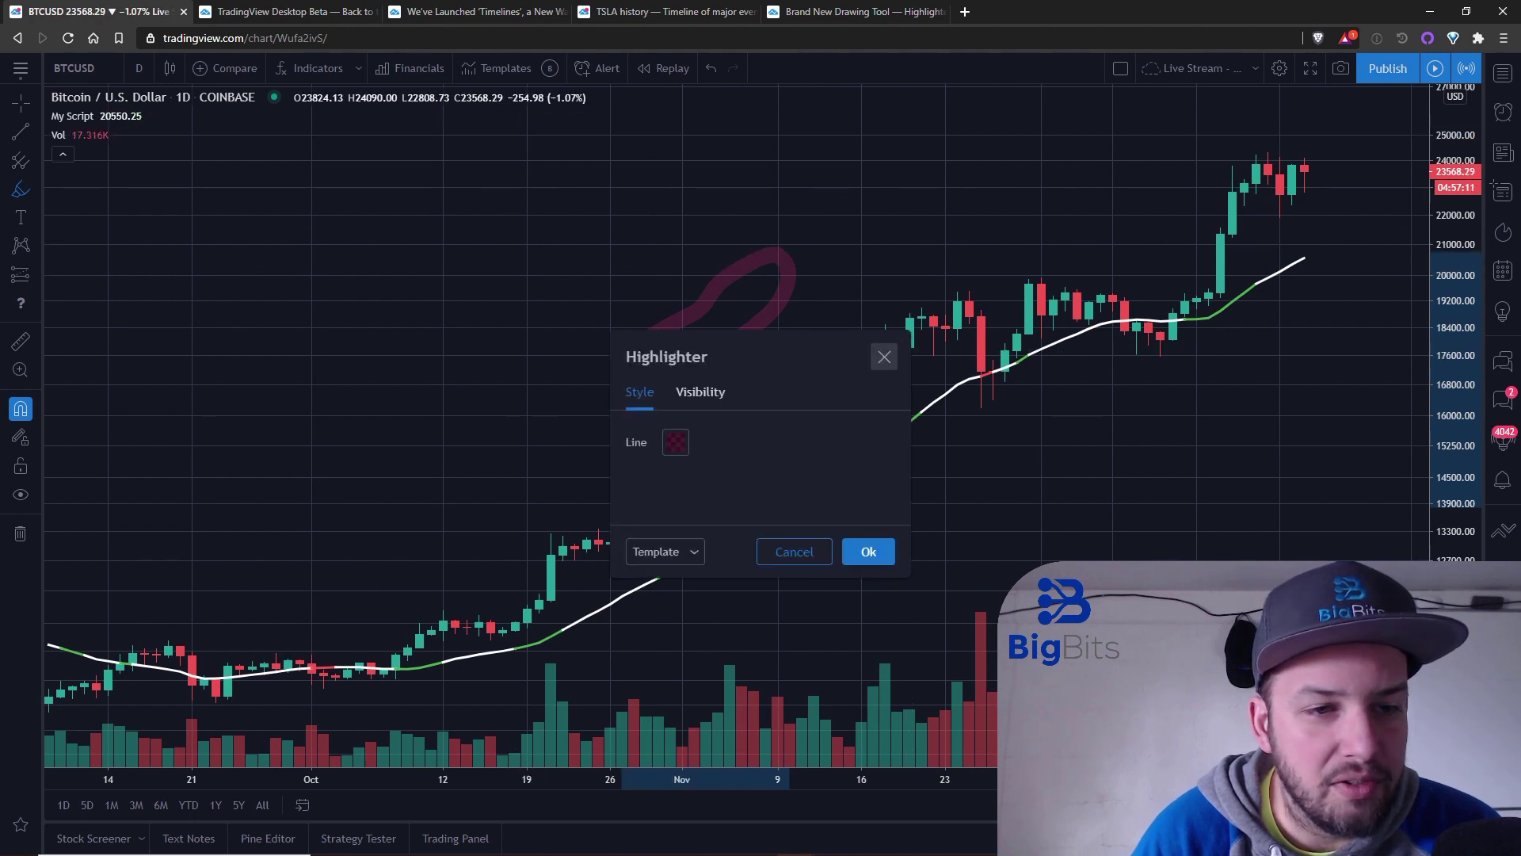
{"action": "key", "text": "Escape"}
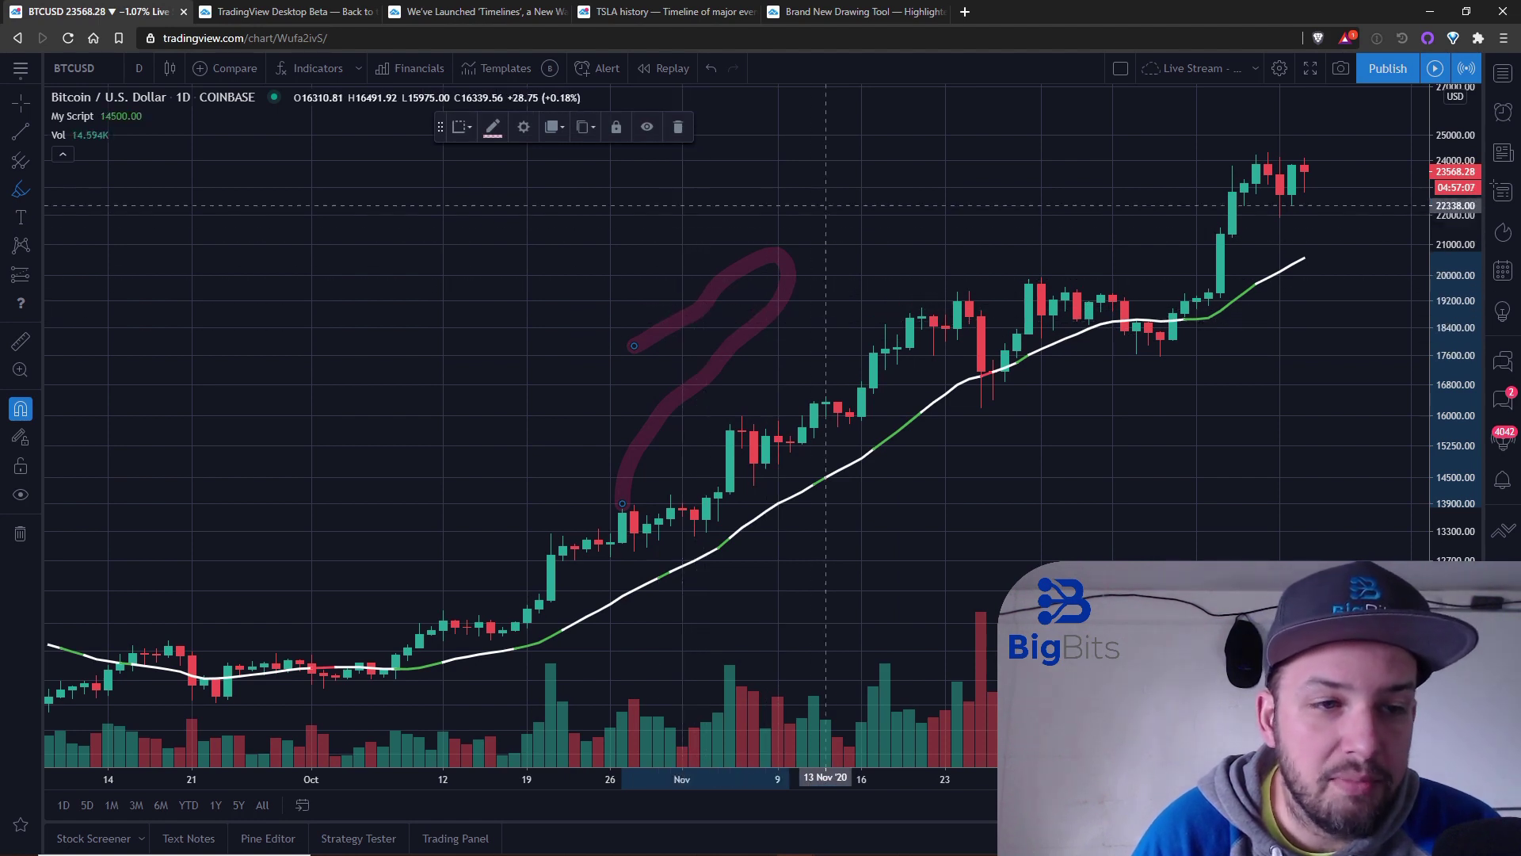
Step: Add four more highlighter strokes across the loop, then undo every stroke with Ctrl+Z
{"action": "mouse_move", "coordinate": [826, 199]}
{"action": "left_mouse_down"}
{"action": "mouse_move", "coordinate": [730, 225]}
{"action": "mouse_move", "coordinate": [693, 291]}
{"action": "mouse_move", "coordinate": [821, 339]}
{"action": "mouse_move", "coordinate": [873, 322]}
{"action": "left_mouse_up"}
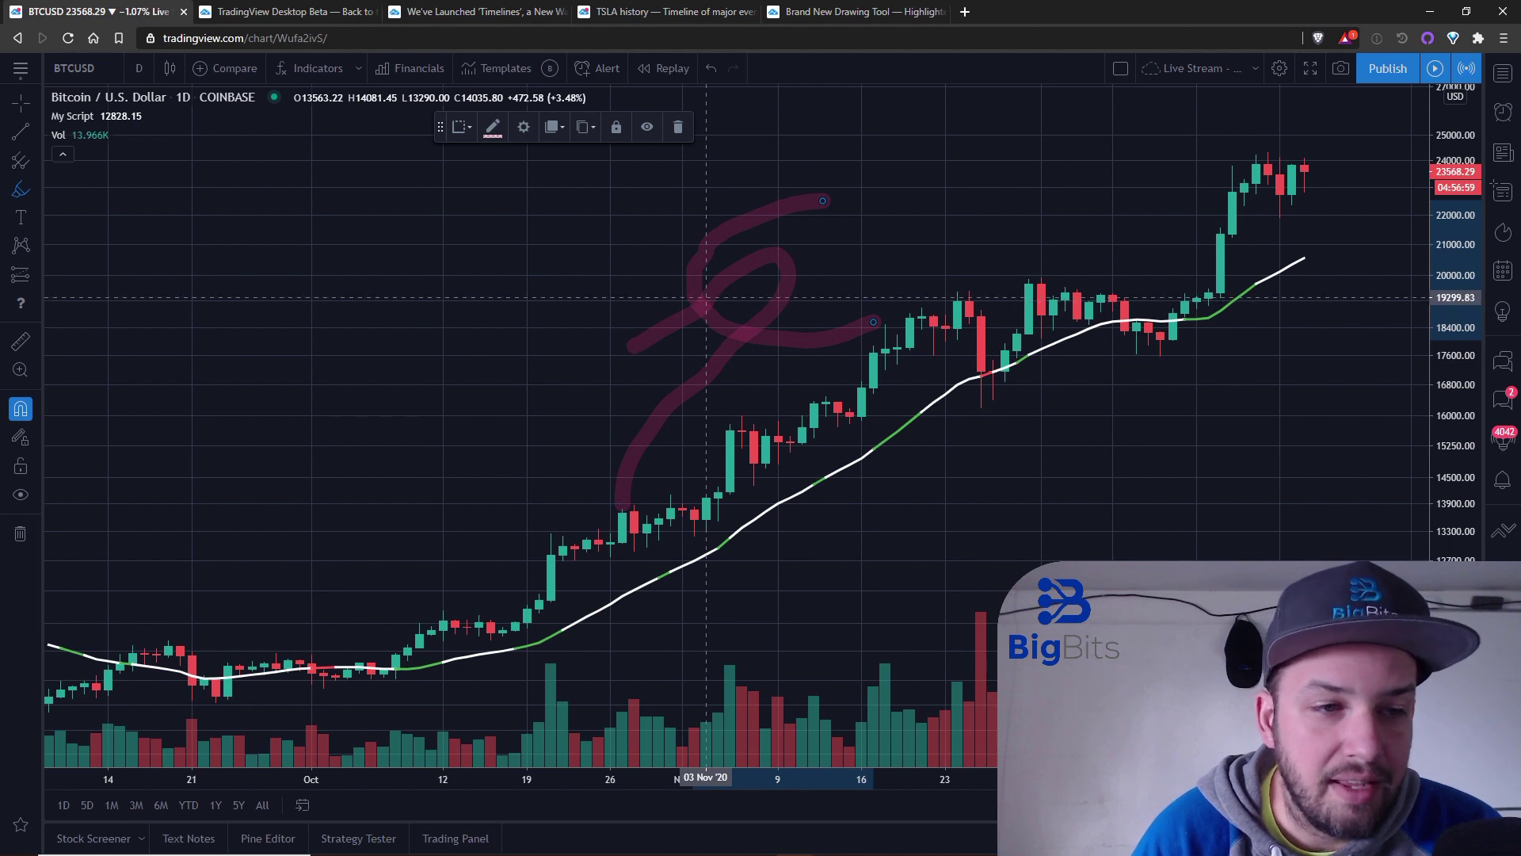
{"action": "left_click_drag", "start_coordinate": [630, 299], "coordinate": [879, 323]}
{"action": "left_click_drag", "start_coordinate": [859, 236], "coordinate": [694, 379]}
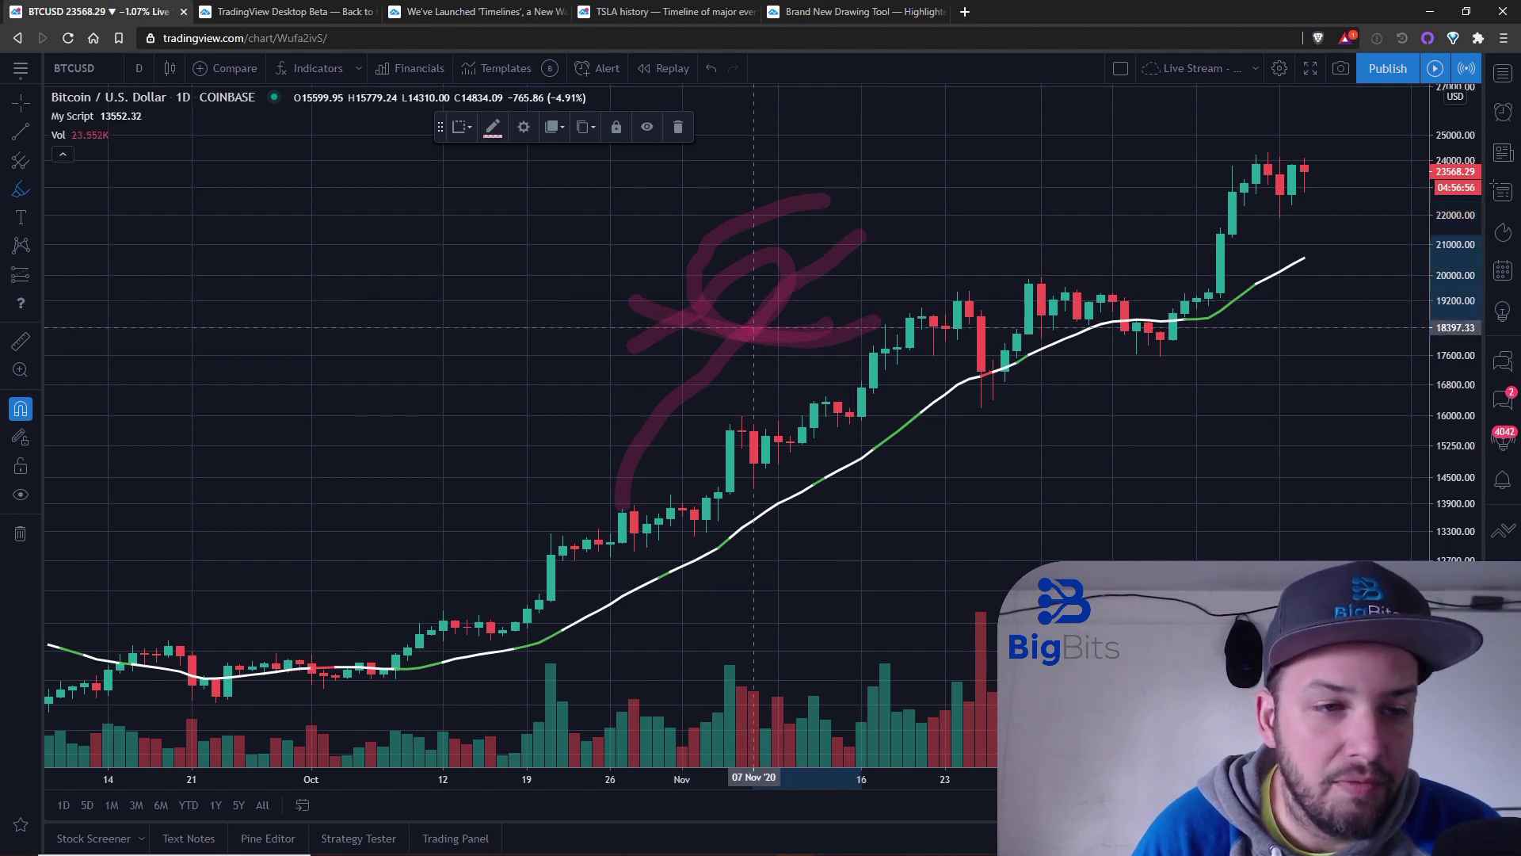
{"action": "left_click_drag", "start_coordinate": [612, 262], "coordinate": [838, 392]}
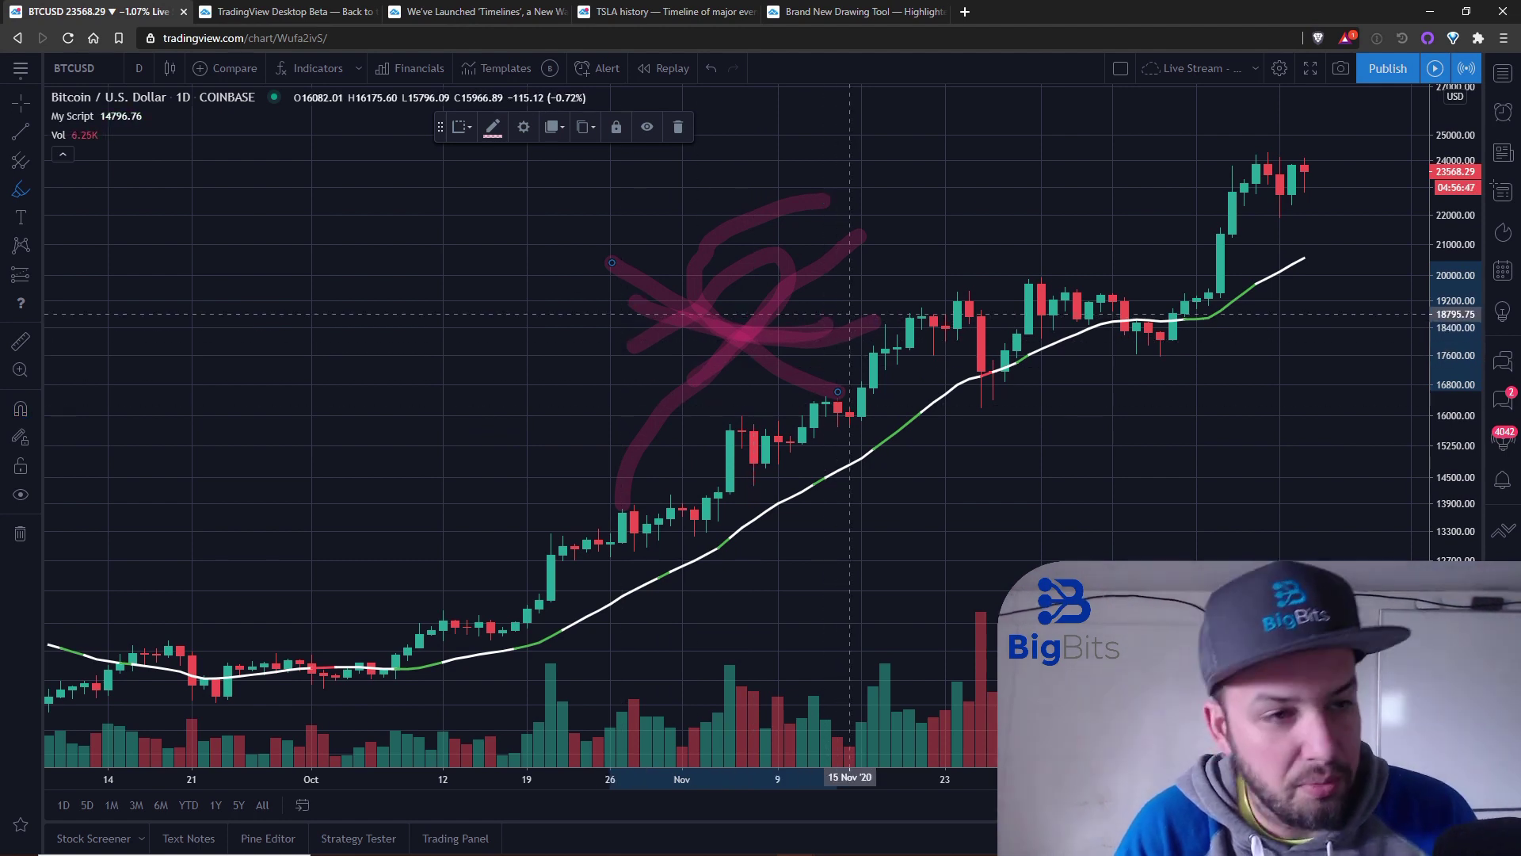
{"action": "key", "text": "ctrl+z"}
{"action": "key", "text": "ctrl+z"}
{"action": "key", "text": "ctrl+z"}
{"action": "key", "text": "ctrl+z"}
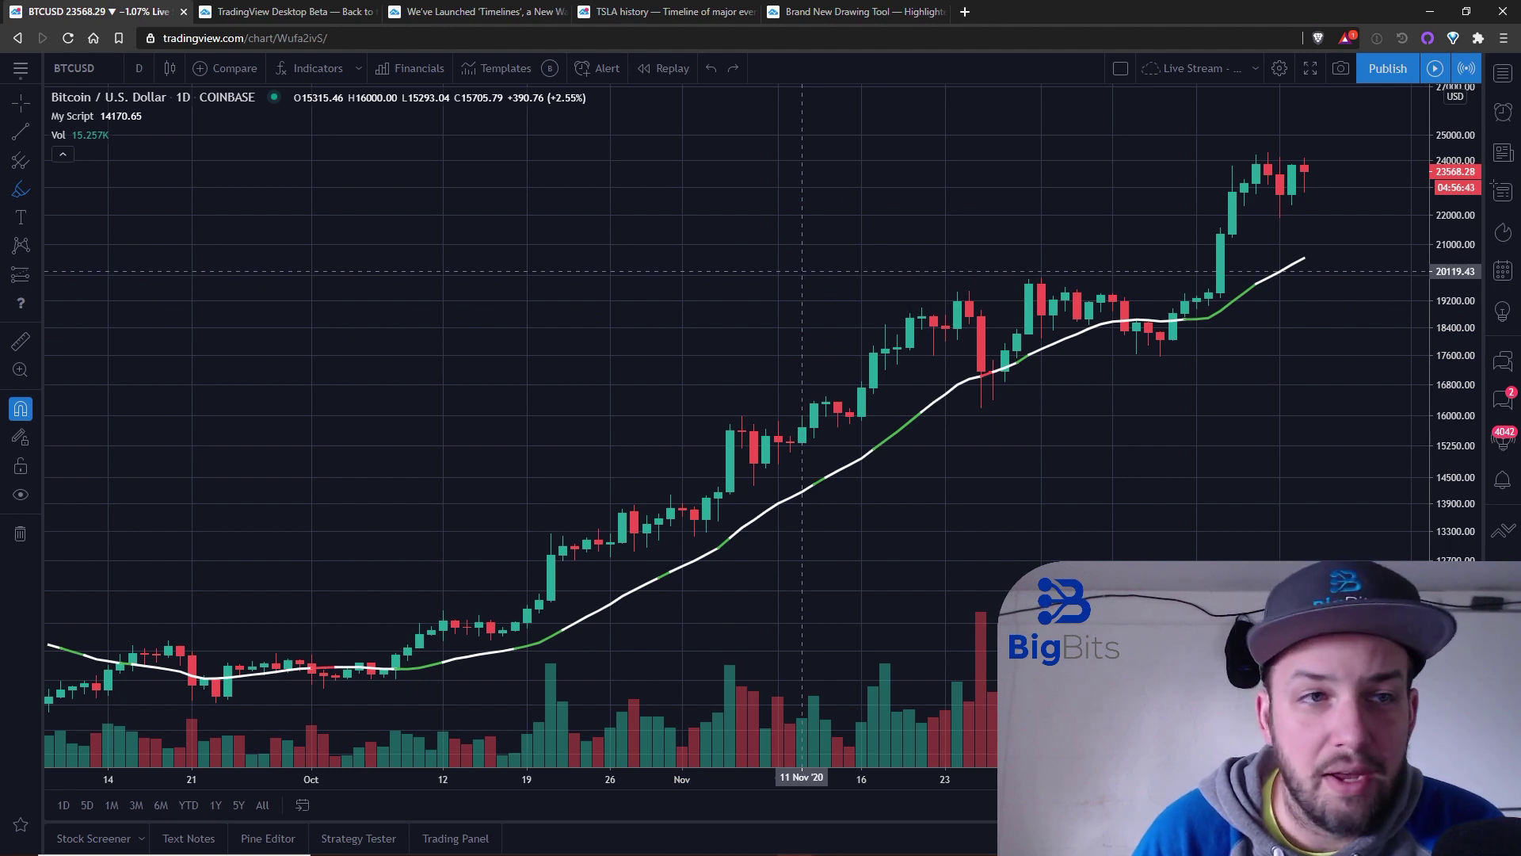
{"action": "left_click", "coordinate": [860, 11]}
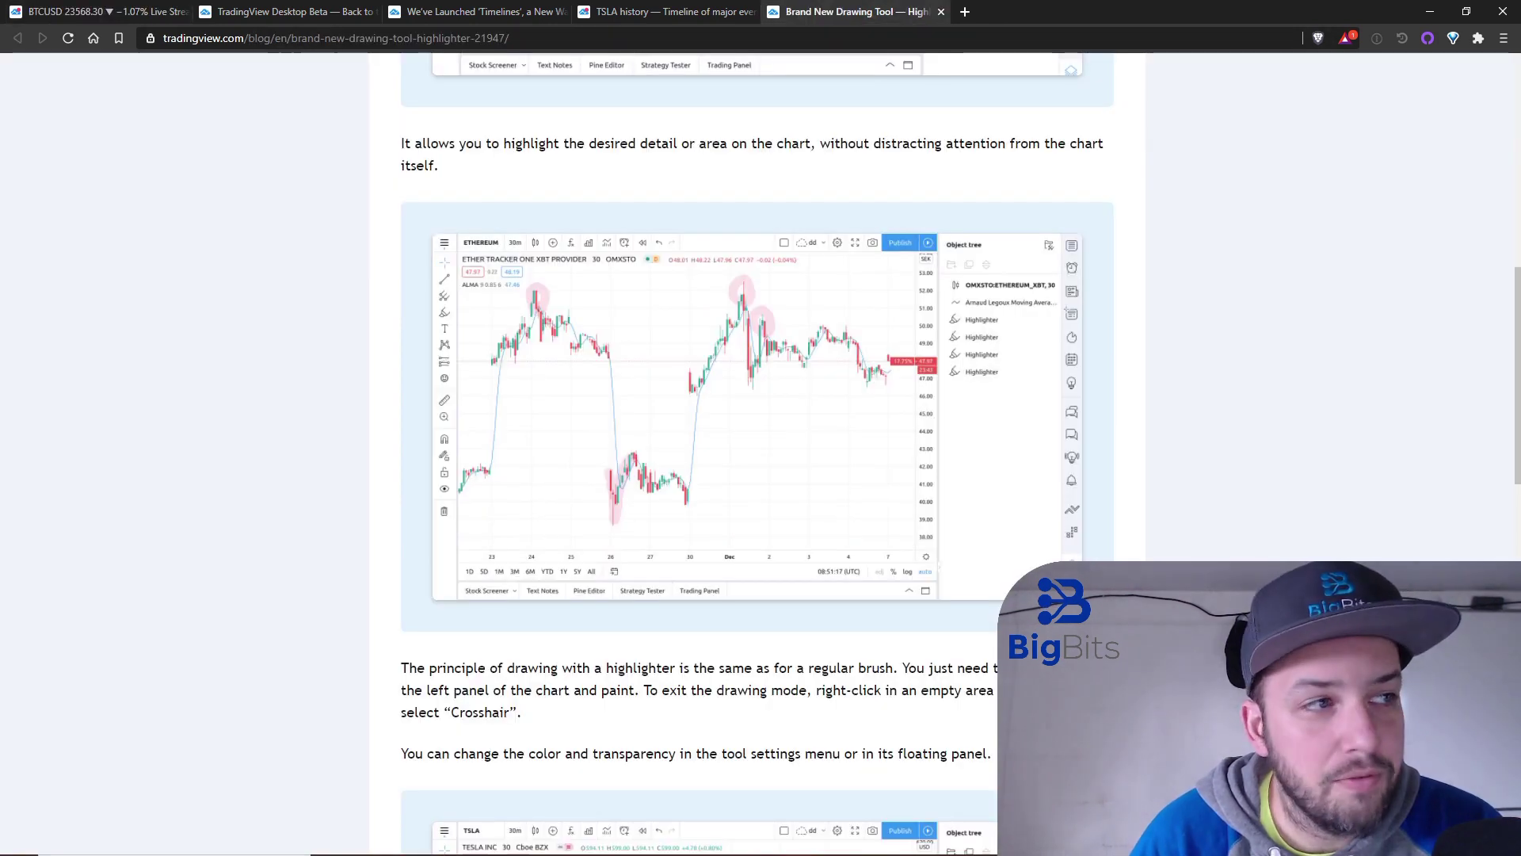
{"action": "left_click", "coordinate": [95, 12]}
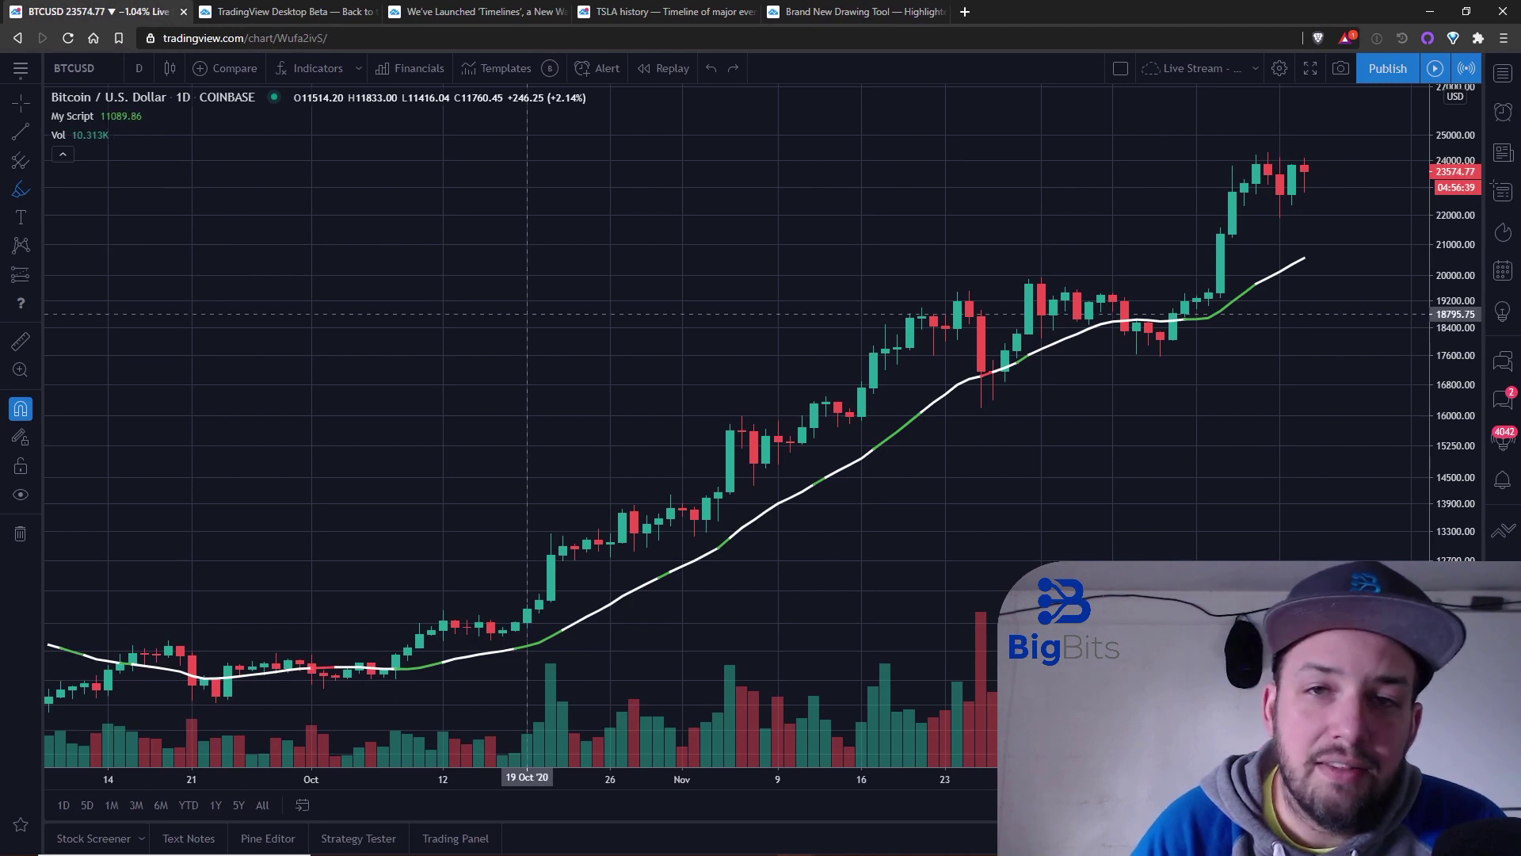